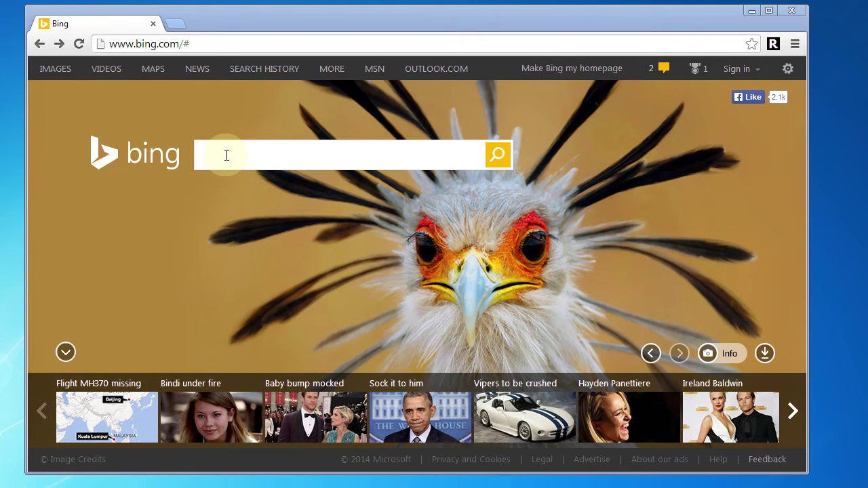
Step: Search Bing for 'pencil mockup' and open the Pencil Project - Official Site result
{"action": "left_click", "coordinate": [227, 155]}
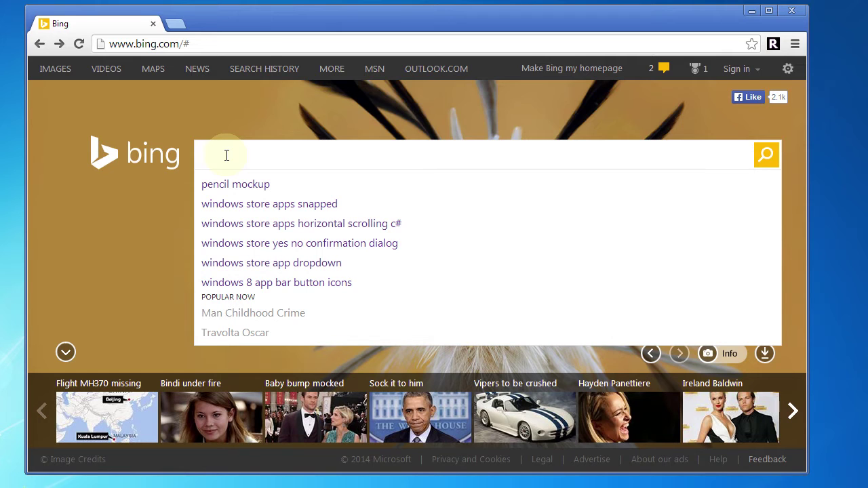
{"action": "type", "text": "p"}
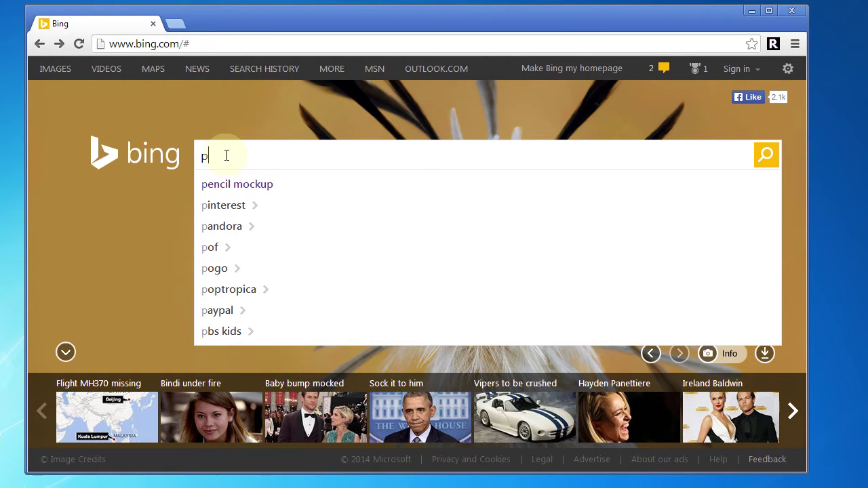
{"action": "type", "text": "en"}
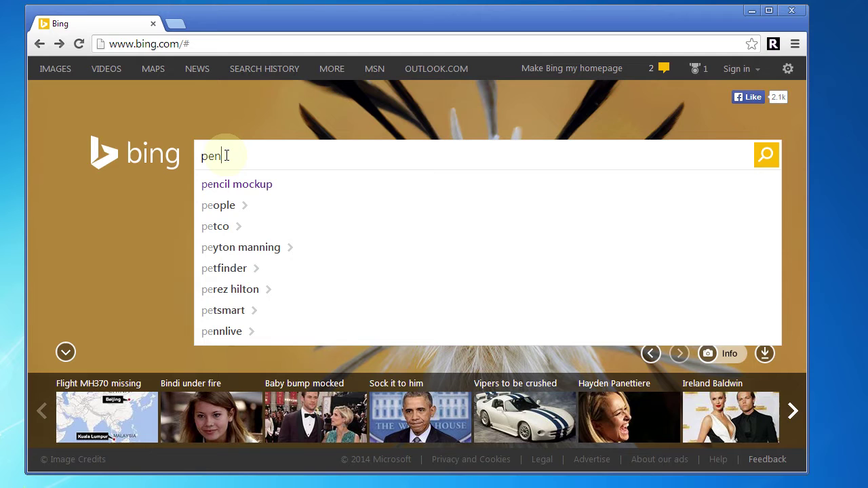
{"action": "type", "text": "cil m"}
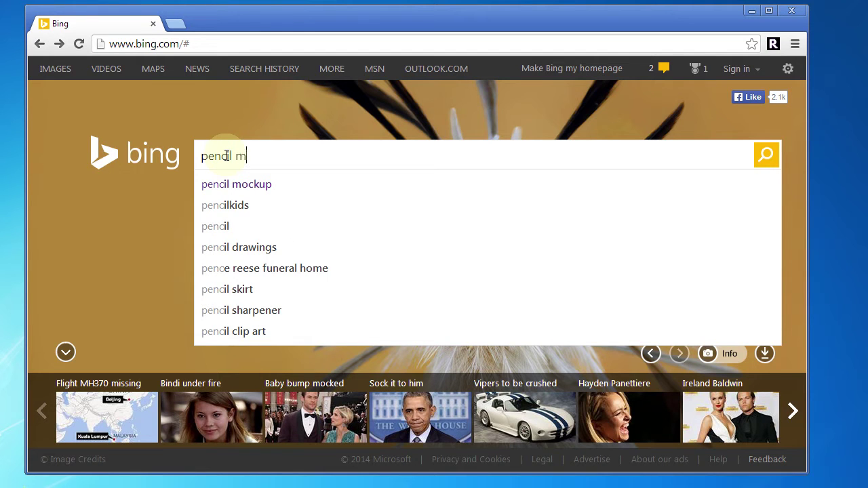
{"action": "type", "text": "ocku"}
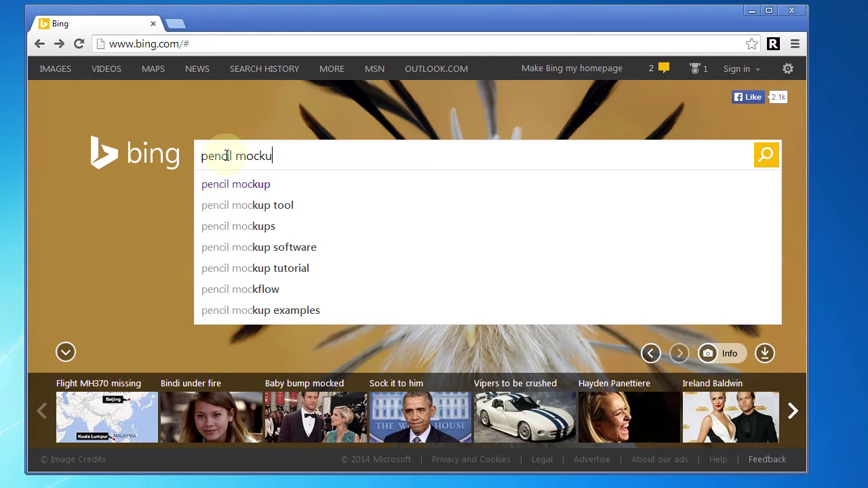
{"action": "type", "text": "p"}
{"action": "key", "text": "Return"}
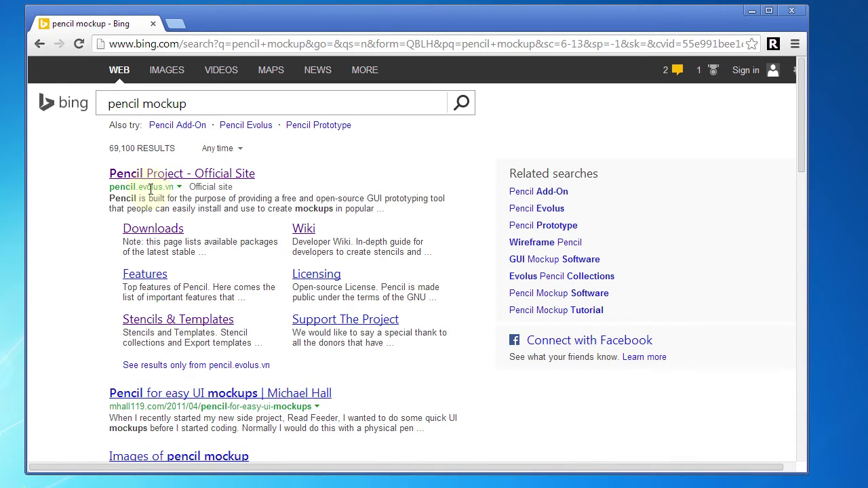
{"action": "left_click", "coordinate": [179, 174]}
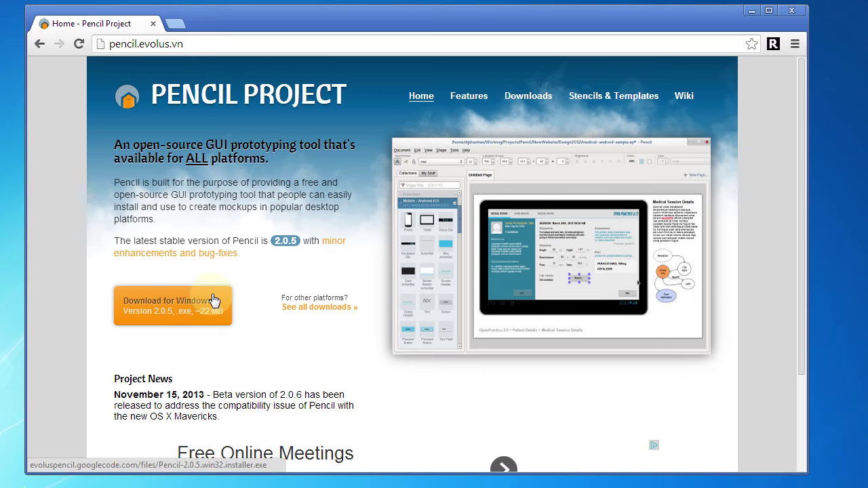
Step: Go to the Downloads page on pencil.evolus.vn
{"action": "left_click", "coordinate": [539, 101]}
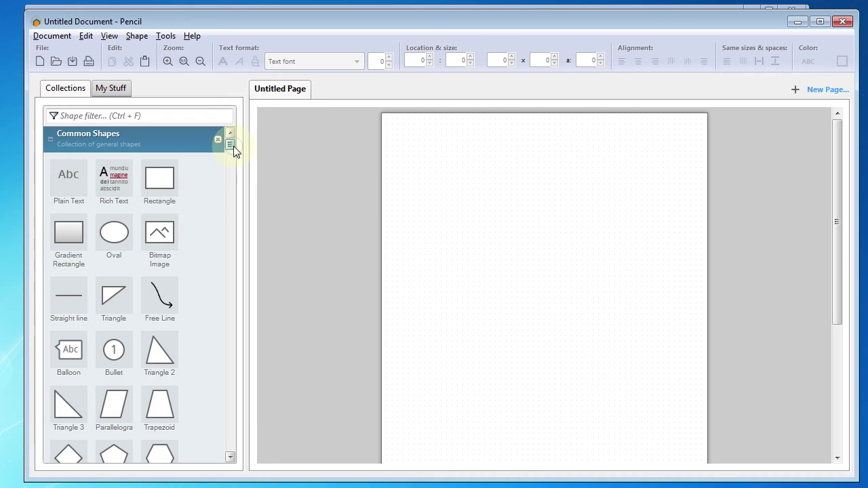
Step: Scroll the Collections panel down to the Desktop - Sketchy GUI collection
{"action": "left_click_drag", "start_coordinate": [234, 146], "coordinate": [228, 196]}
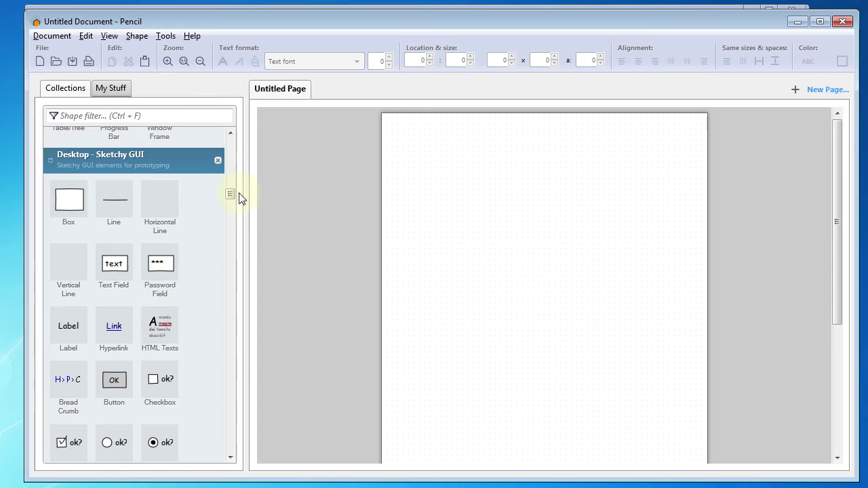
{"action": "left_click_drag", "start_coordinate": [229, 191], "coordinate": [228, 216]}
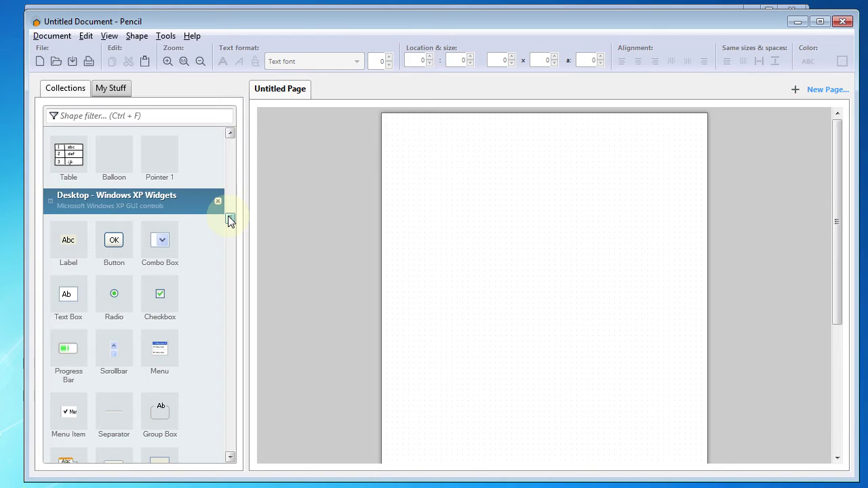
{"action": "mouse_move", "coordinate": [228, 215]}
{"action": "left_mouse_down"}
{"action": "mouse_move", "coordinate": [227, 325]}
{"action": "mouse_move", "coordinate": [235, 197]}
{"action": "left_mouse_up"}
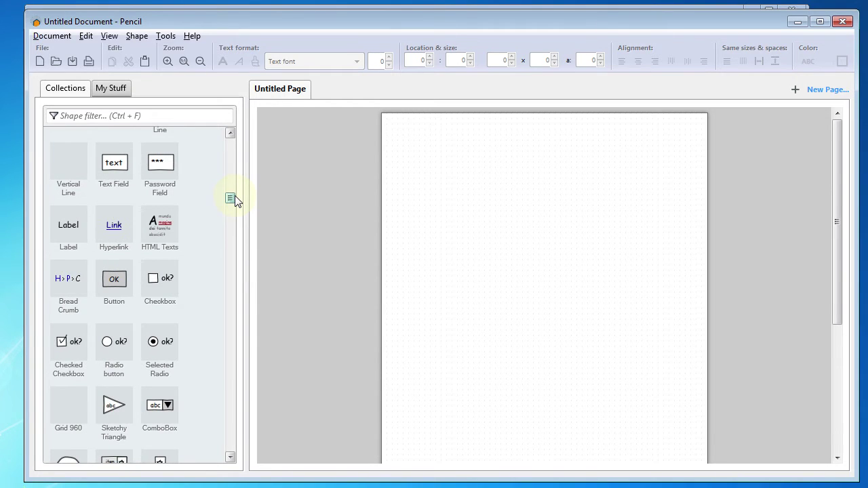
{"action": "mouse_move", "coordinate": [235, 195]}
{"action": "left_mouse_down"}
{"action": "mouse_move", "coordinate": [238, 170]}
{"action": "mouse_move", "coordinate": [236, 196]}
{"action": "left_mouse_up"}
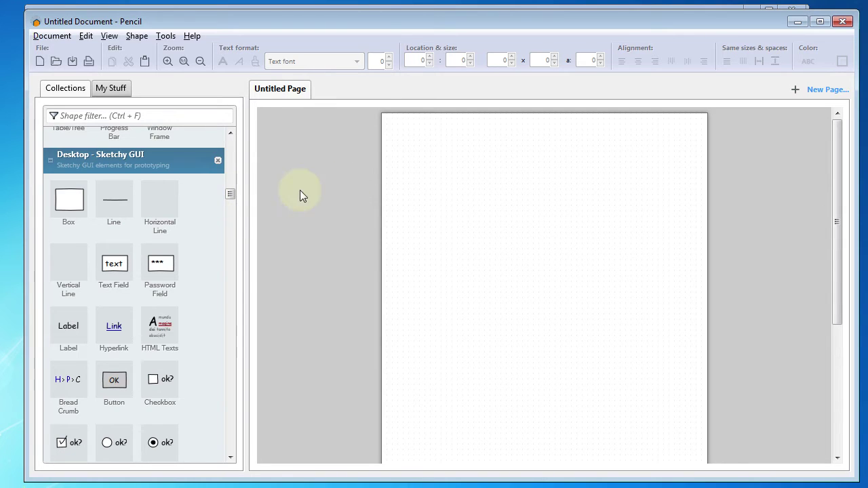
Step: Retitle the Untitled Page to 'page1' through its page Properties
{"action": "right_click", "coordinate": [289, 95]}
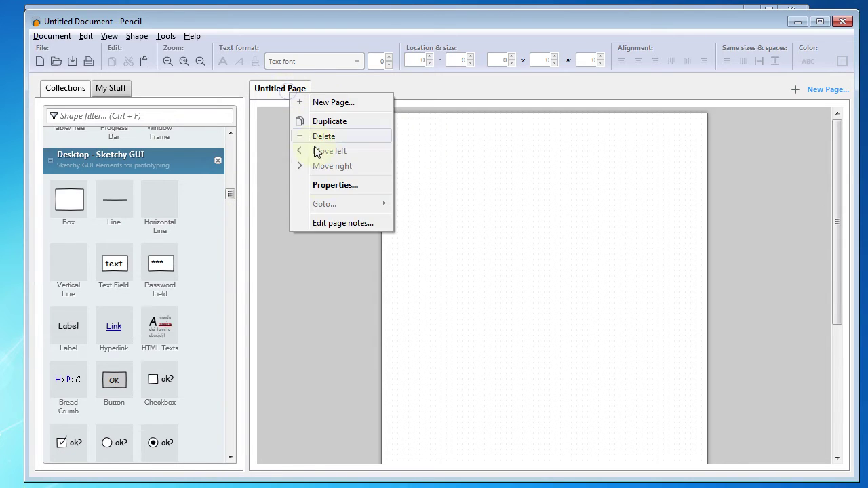
{"action": "left_click", "coordinate": [332, 186]}
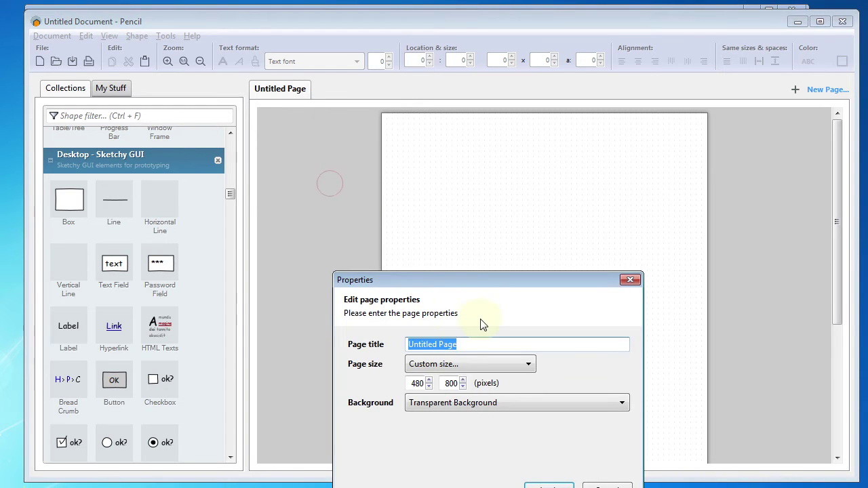
{"action": "left_click_drag", "start_coordinate": [505, 281], "coordinate": [526, 173]}
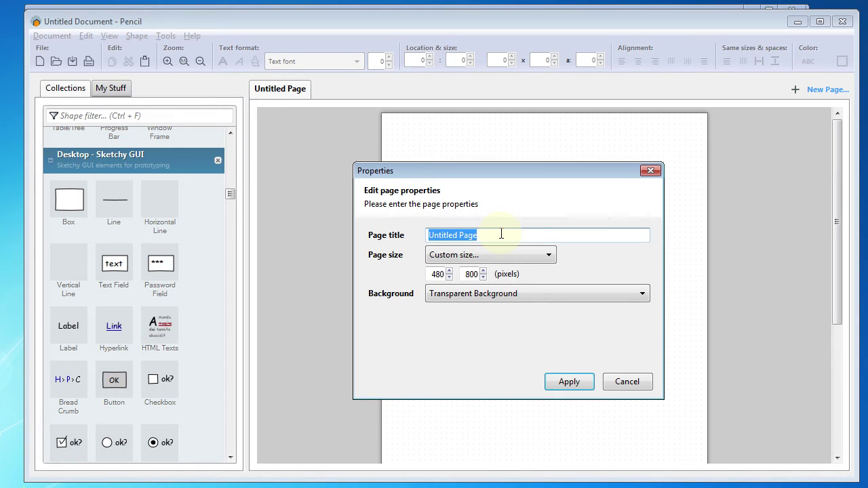
{"action": "type", "text": "pa"}
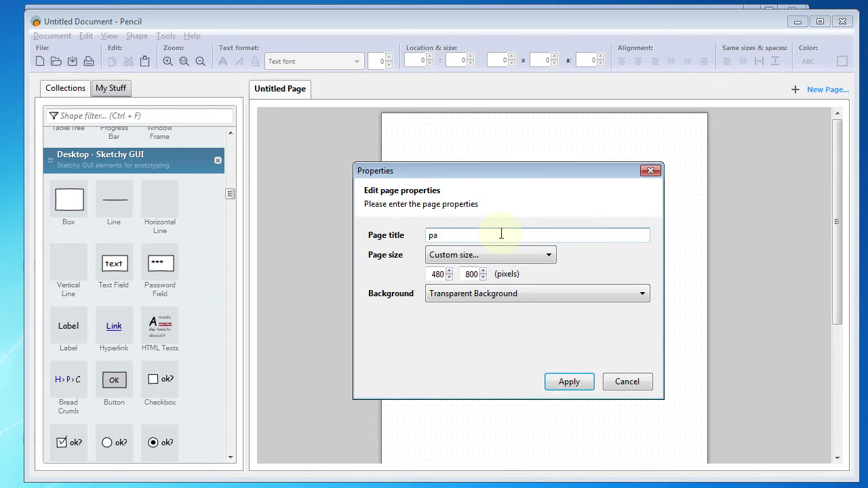
{"action": "type", "text": "ge1"}
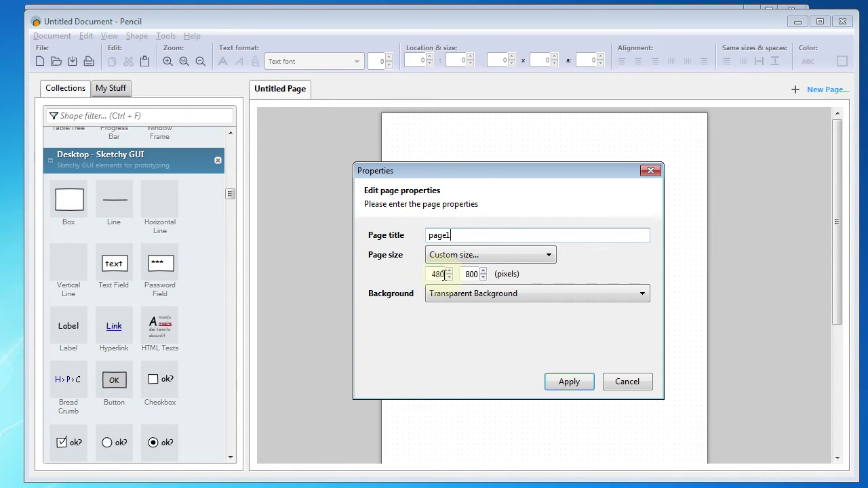
{"action": "left_click", "coordinate": [569, 382]}
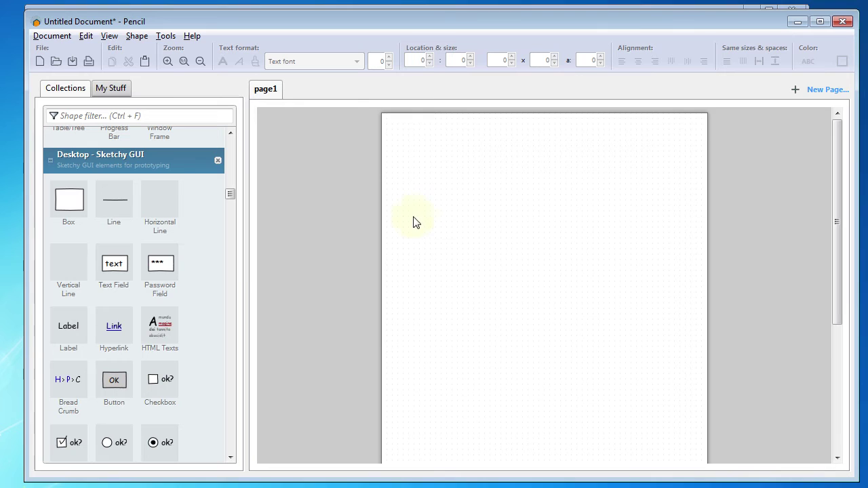
Step: Add a Label reading 'my app' near the top-left of page1
{"action": "left_click", "coordinate": [86, 326]}
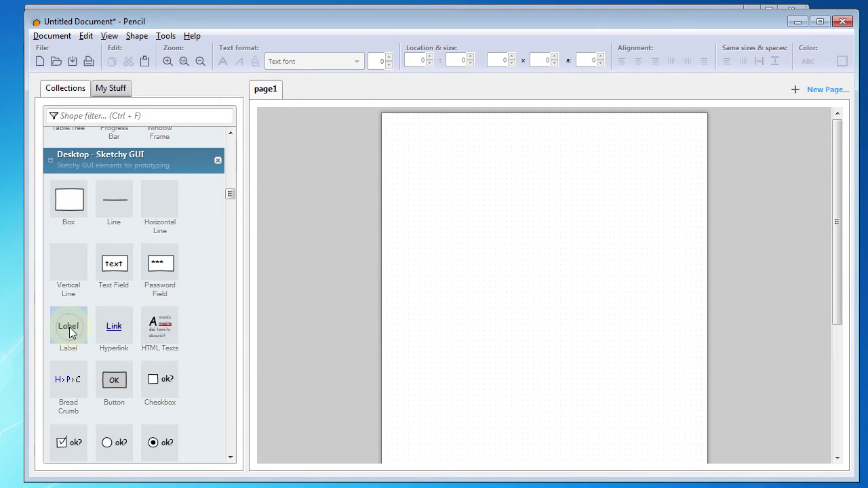
{"action": "left_click_drag", "start_coordinate": [69, 331], "coordinate": [411, 163]}
{"action": "double_click", "coordinate": [410, 146]}
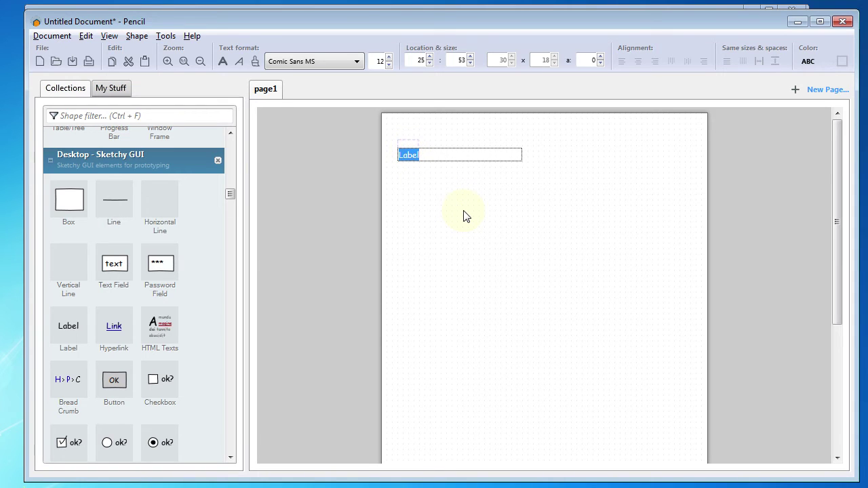
{"action": "type", "text": "my o"}
{"action": "key", "text": "Return"}
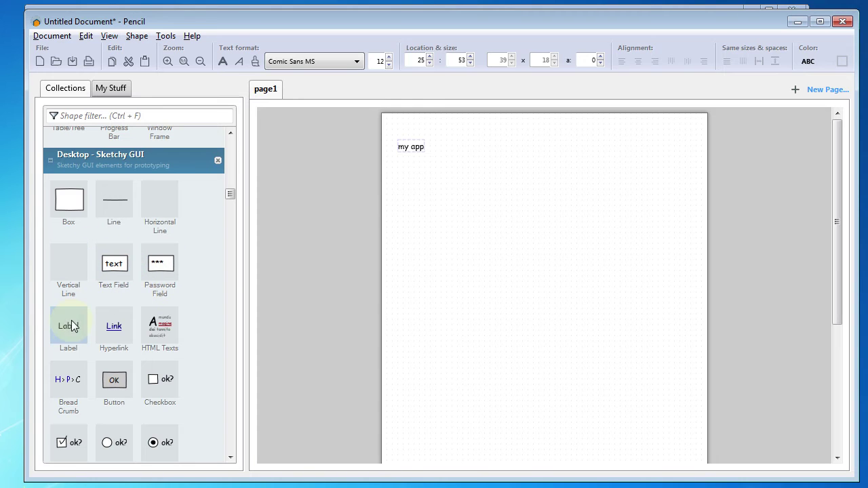
Step: Add a second Label reading 'Page1' just below 'my app'
{"action": "left_click_drag", "start_coordinate": [68, 327], "coordinate": [410, 182]}
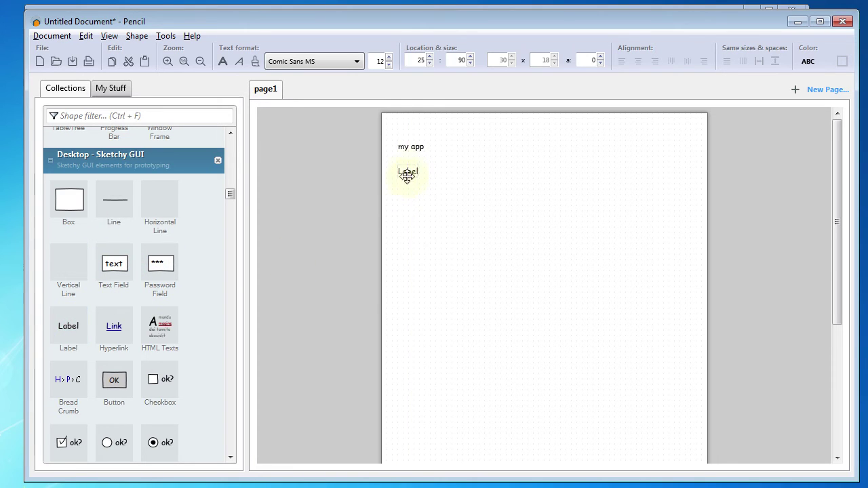
{"action": "double_click", "coordinate": [409, 173]}
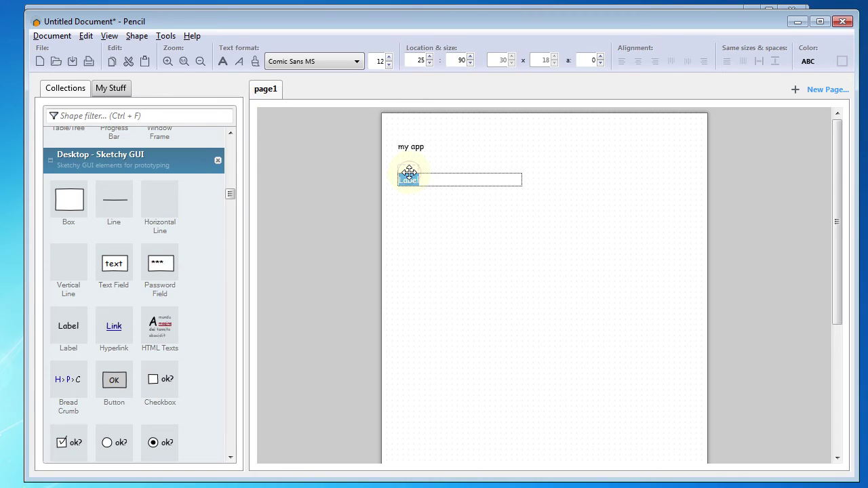
{"action": "type", "text": "Page1"}
{"action": "key", "text": "Return"}
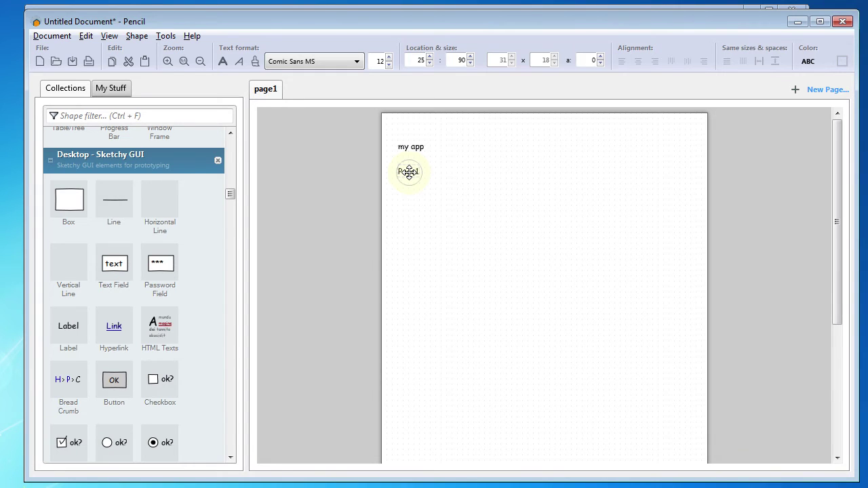
Step: Set the Page1 label's font size to 48
{"action": "right_click", "coordinate": [408, 172]}
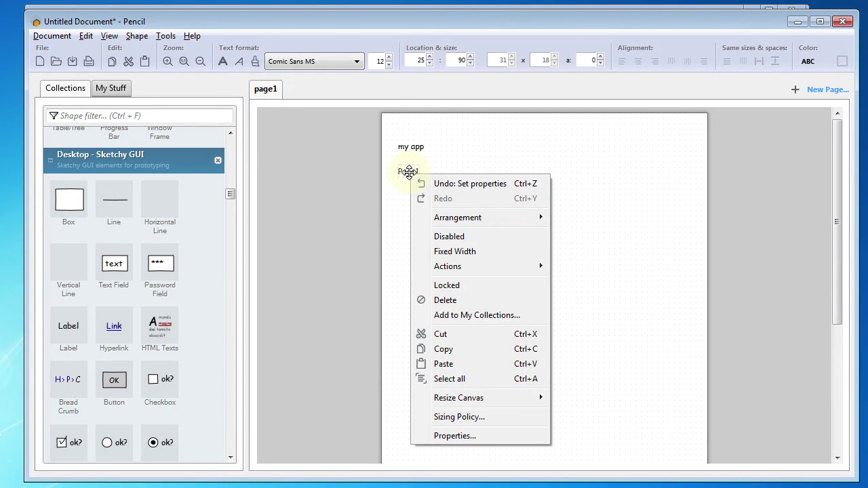
{"action": "left_click", "coordinate": [454, 435]}
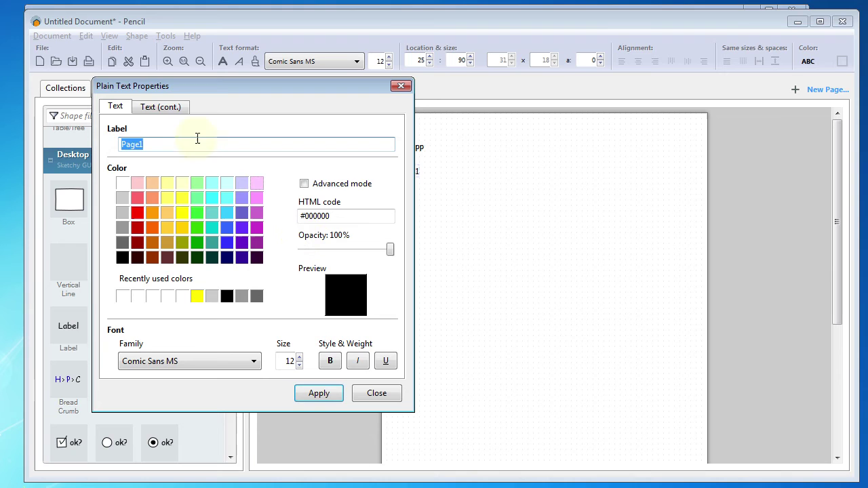
{"action": "double_click", "coordinate": [284, 360]}
{"action": "type", "text": "48"}
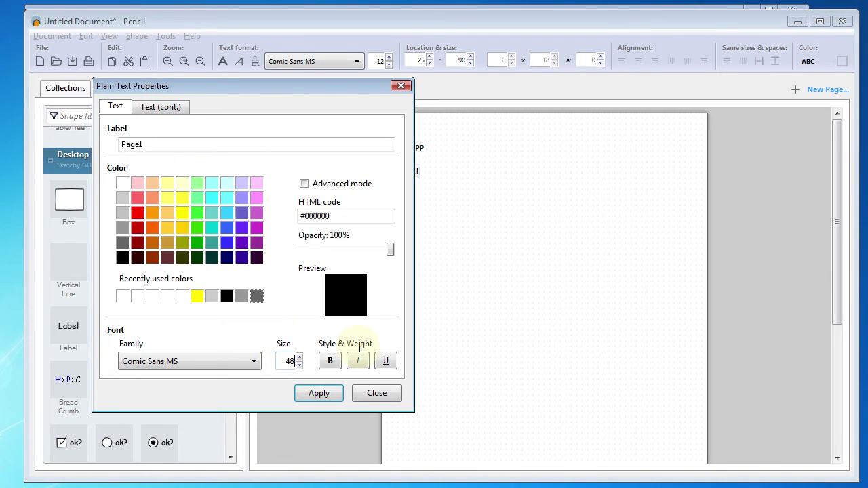
{"action": "left_click", "coordinate": [318, 393]}
{"action": "left_click", "coordinate": [377, 393]}
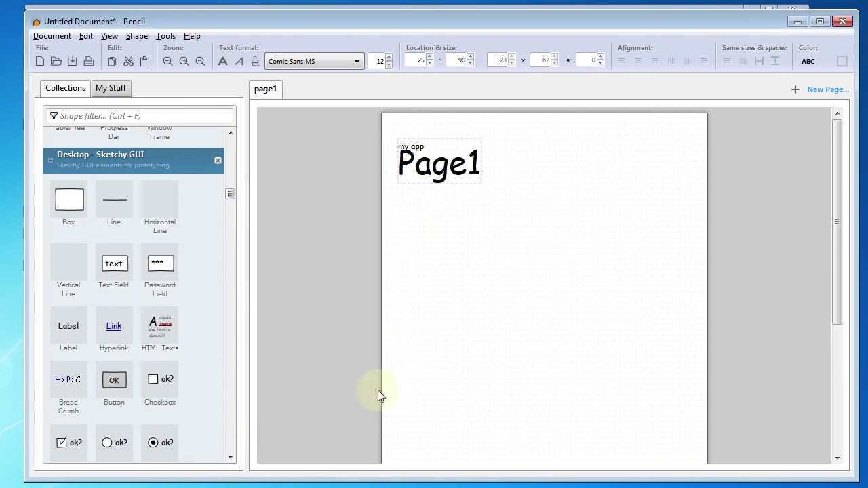
Step: Lower the Page1 heading, add a 'name' label, and place a 200 × 25 Text Field beneath
{"action": "left_click_drag", "start_coordinate": [442, 171], "coordinate": [438, 189]}
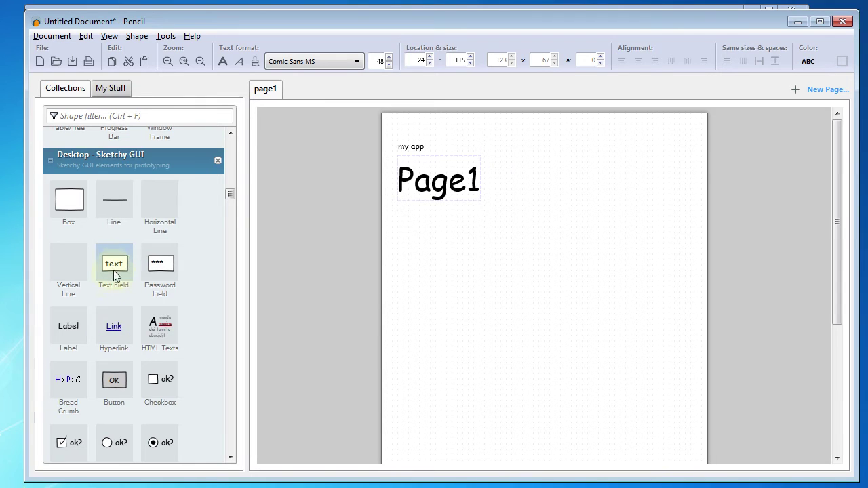
{"action": "mouse_move", "coordinate": [72, 328]}
{"action": "left_mouse_down"}
{"action": "mouse_move", "coordinate": [300, 285]}
{"action": "mouse_move", "coordinate": [414, 224]}
{"action": "mouse_move", "coordinate": [409, 229]}
{"action": "left_mouse_up"}
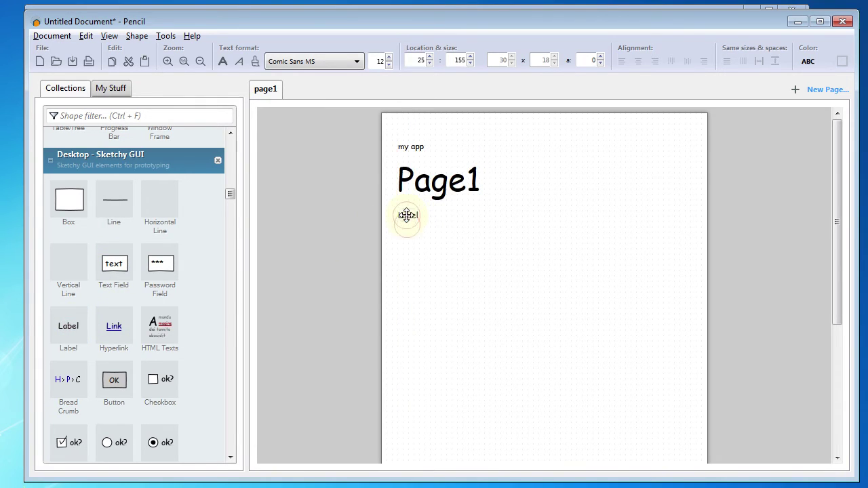
{"action": "double_click", "coordinate": [407, 216]}
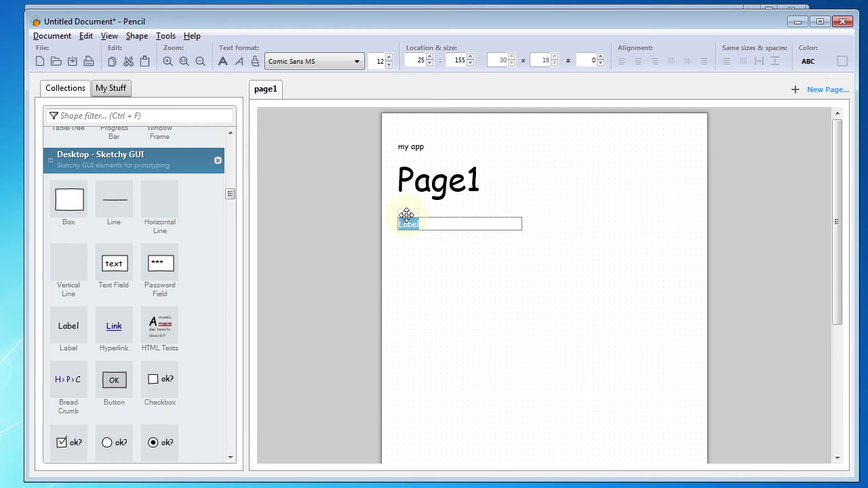
{"action": "type", "text": "name"}
{"action": "key", "text": "Return"}
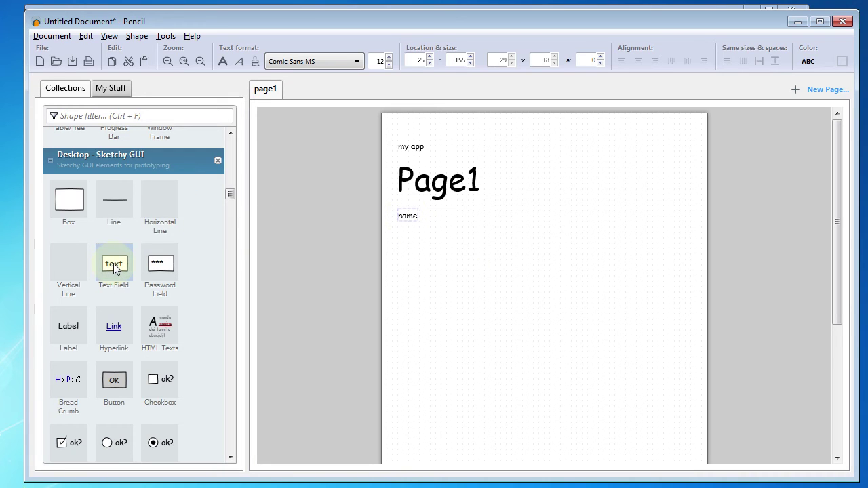
{"action": "left_click_drag", "start_coordinate": [114, 267], "coordinate": [465, 242]}
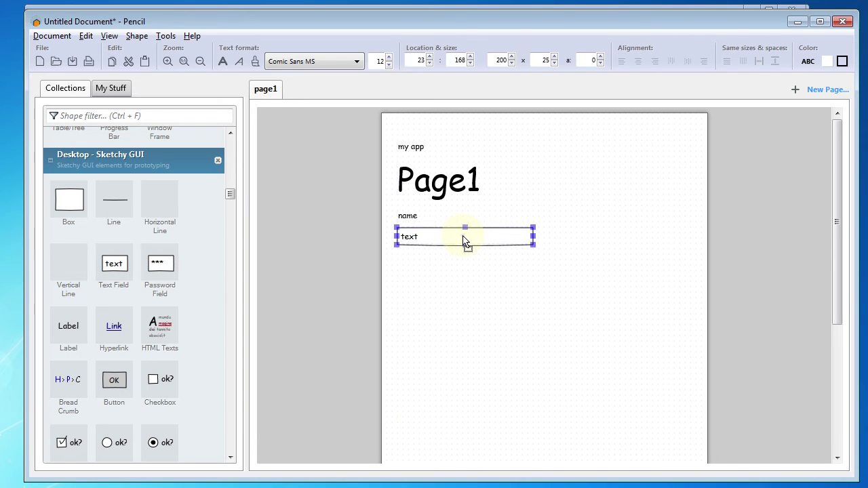
Step: Replace the text field's placeholder with a sample first name
{"action": "double_click", "coordinate": [428, 239]}
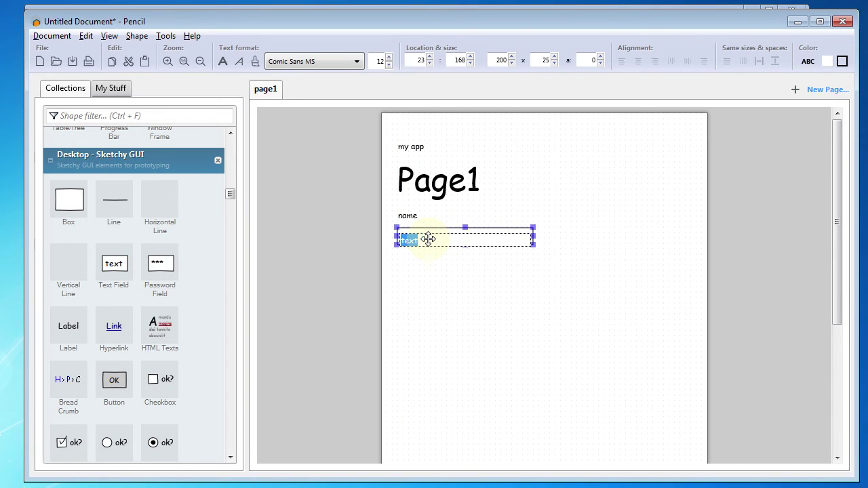
{"action": "key", "text": "BackSpace"}
{"action": "key", "text": "Return"}
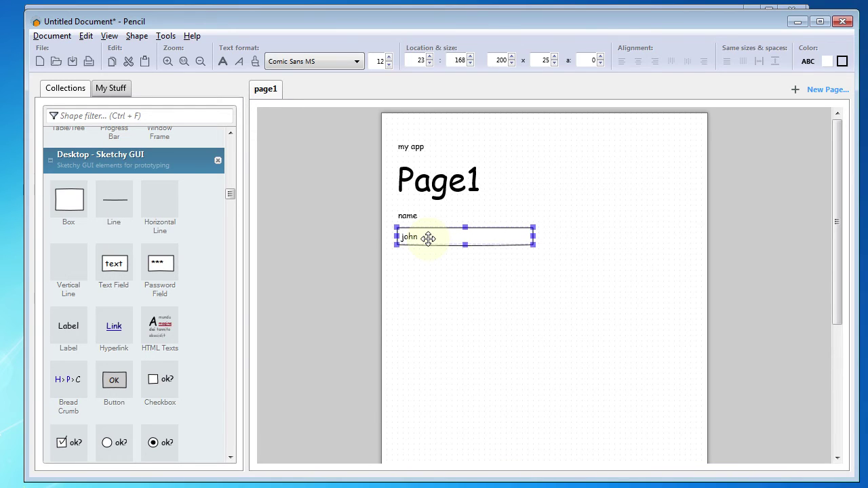
{"action": "left_click", "coordinate": [410, 282]}
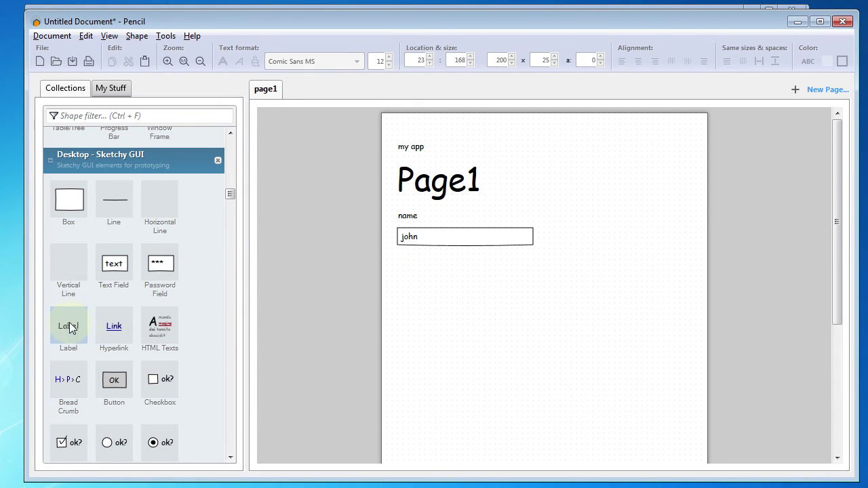
Step: Add a 'state' label below the text field
{"action": "left_click_drag", "start_coordinate": [68, 324], "coordinate": [410, 263]}
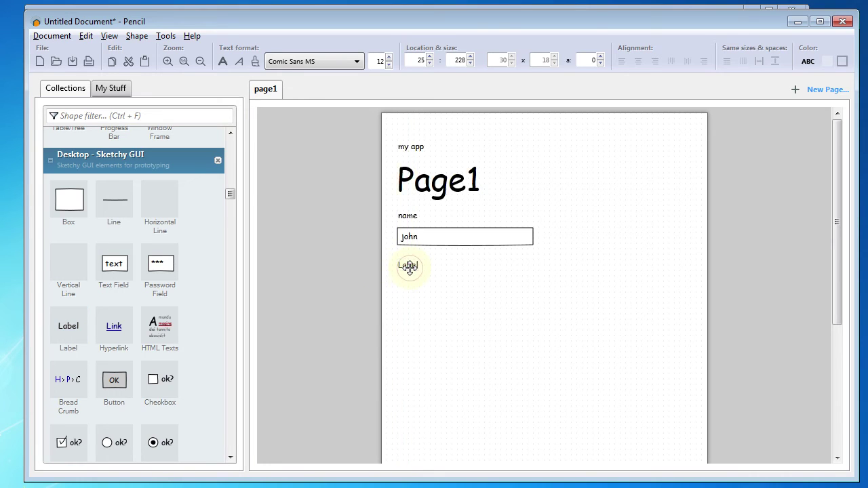
{"action": "double_click", "coordinate": [409, 269]}
{"action": "type", "text": "s"}
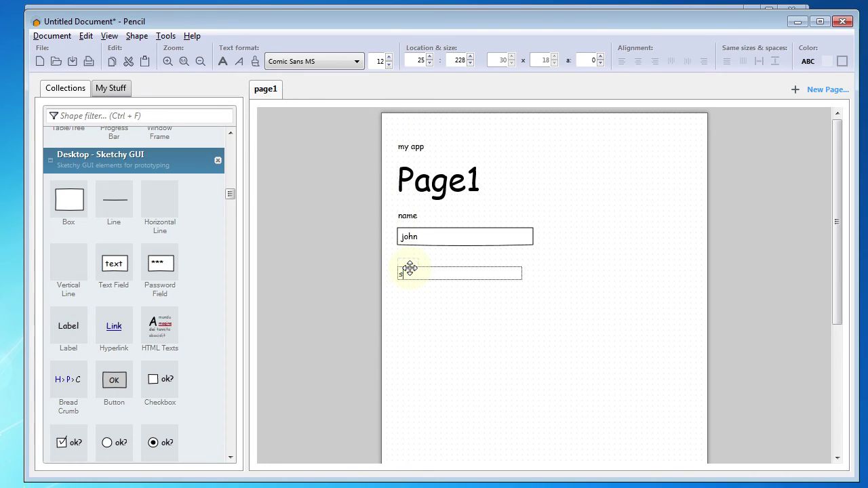
{"action": "type", "text": "tor"}
{"action": "type", "text": "e"}
{"action": "key", "text": "Return"}
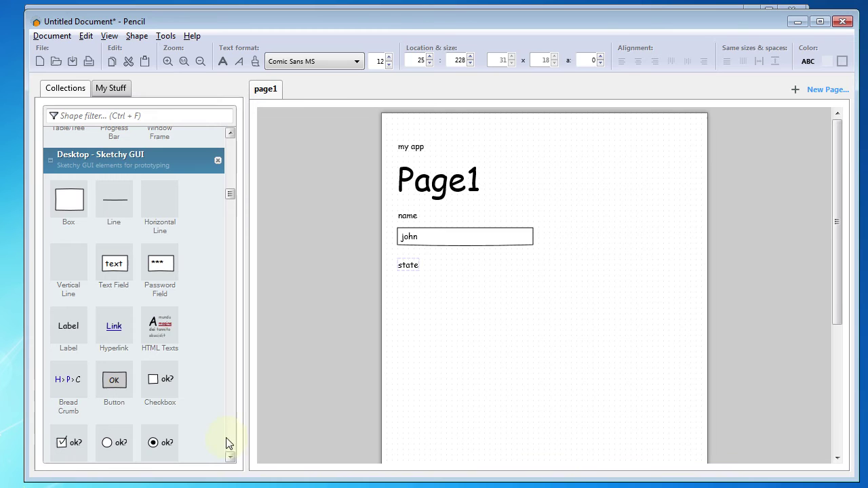
{"action": "left_click", "coordinate": [231, 458]}
{"action": "left_click", "coordinate": [231, 458]}
{"action": "left_click", "coordinate": [231, 458]}
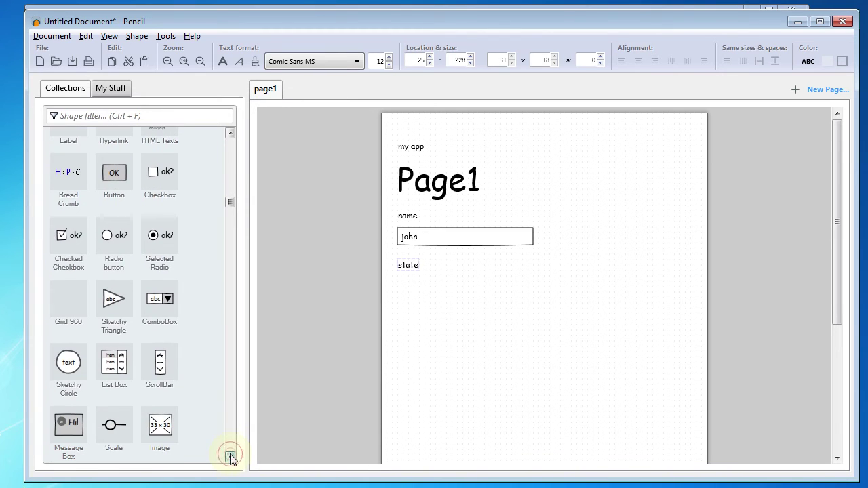
Step: Place a combo box reading 'new york' below the state label
{"action": "left_click", "coordinate": [160, 303]}
{"action": "left_click_drag", "start_coordinate": [160, 302], "coordinate": [444, 291]}
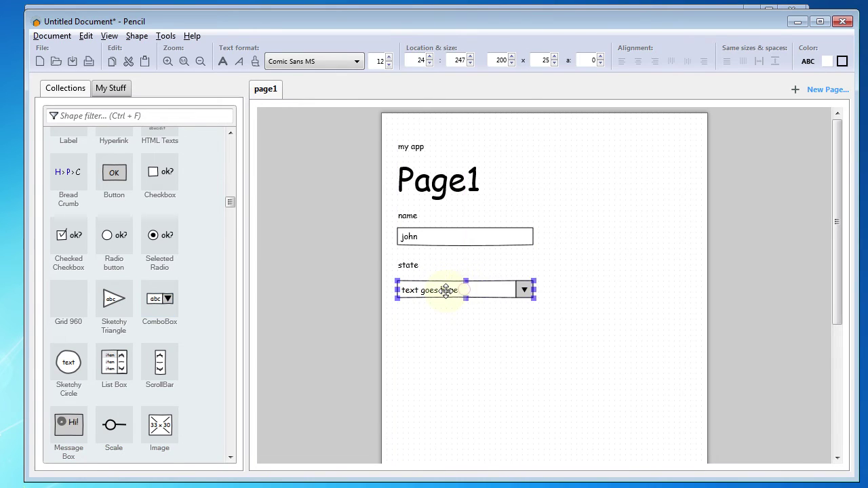
{"action": "double_click", "coordinate": [446, 290]}
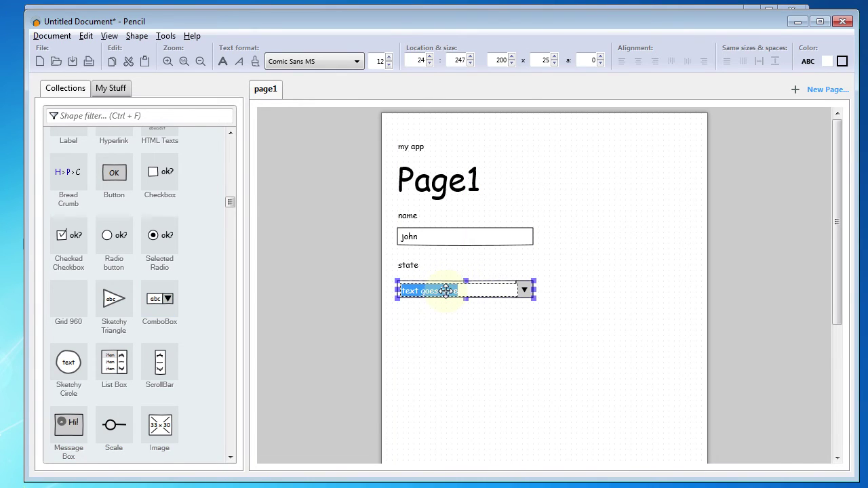
{"action": "type", "text": "new yo"}
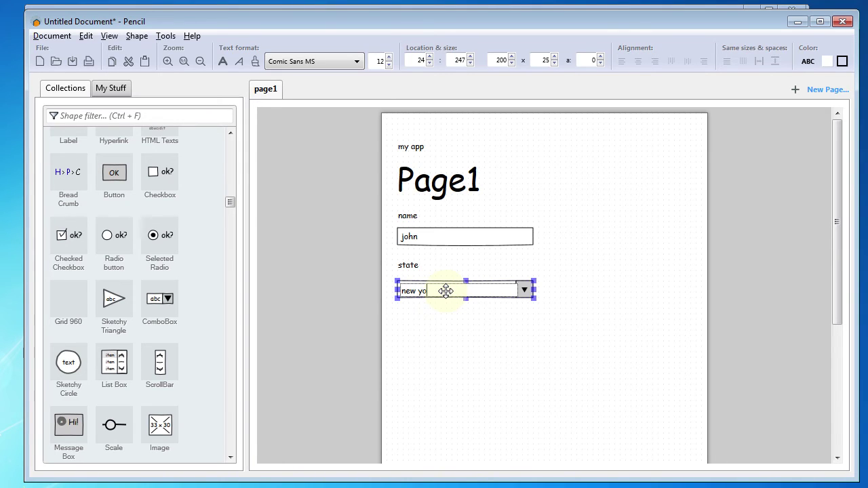
{"action": "type", "text": "rk"}
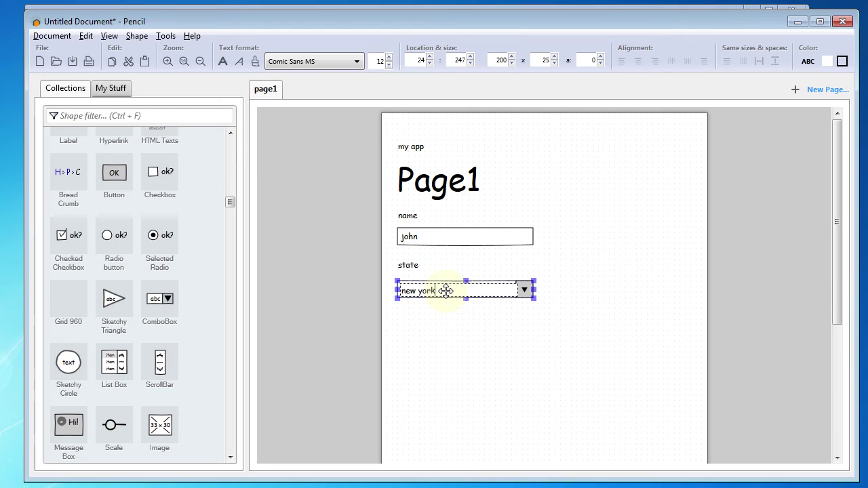
{"action": "key", "text": "Return"}
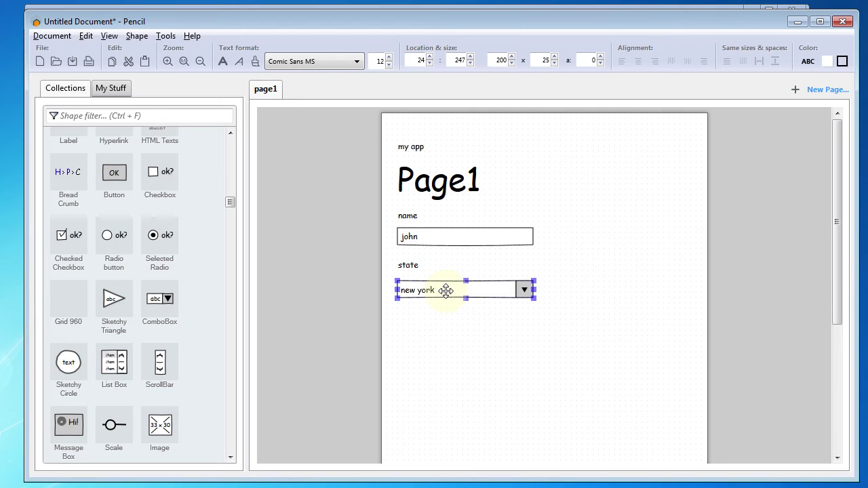
{"action": "left_click", "coordinate": [426, 328]}
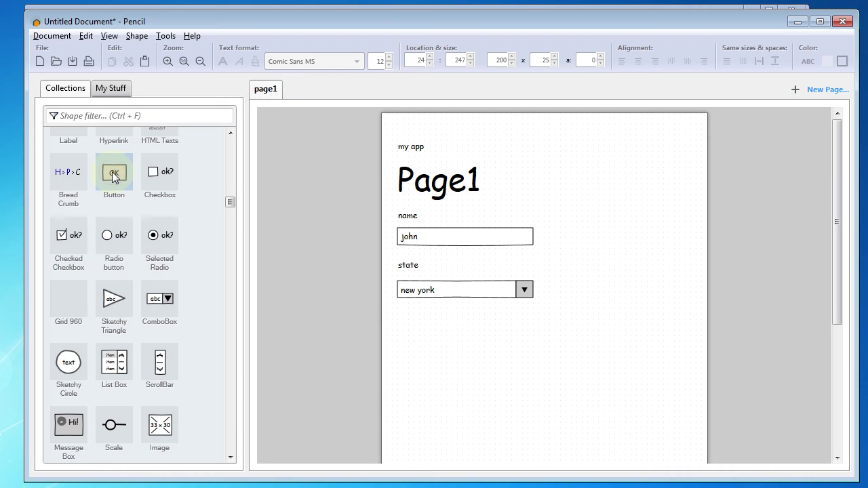
Step: Add a button labelled 'submit' below the combo box
{"action": "left_click_drag", "start_coordinate": [115, 174], "coordinate": [430, 328]}
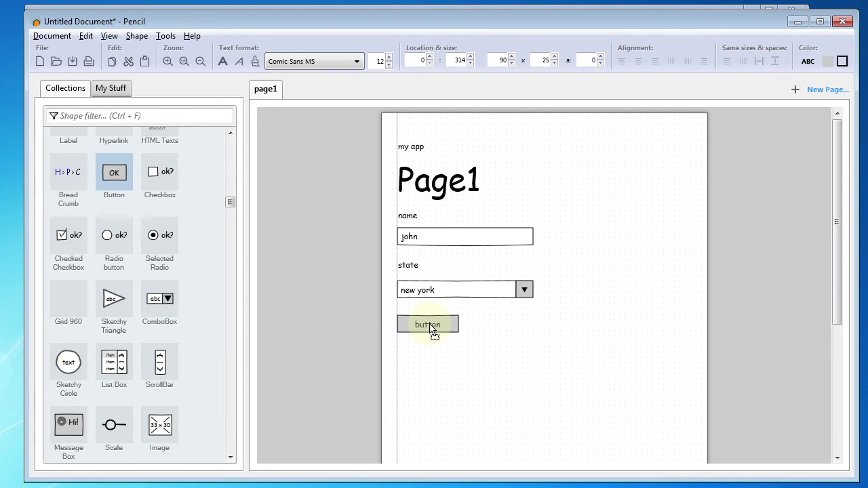
{"action": "double_click", "coordinate": [430, 328]}
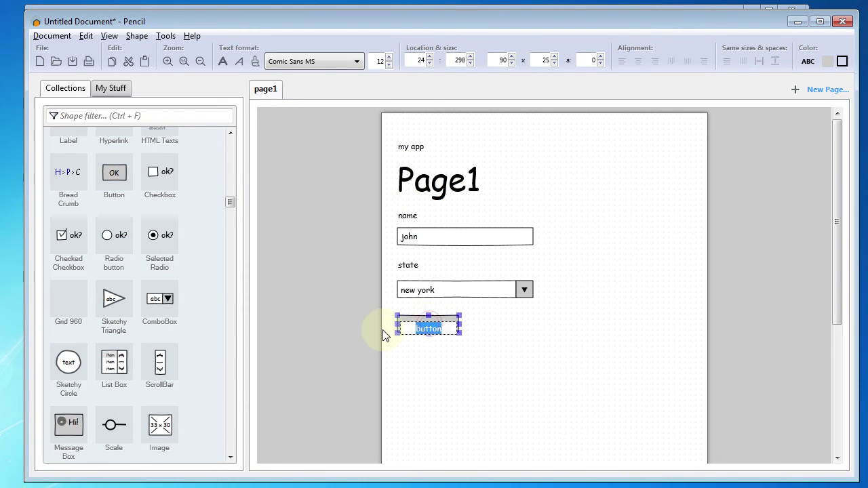
{"action": "type", "text": "su"}
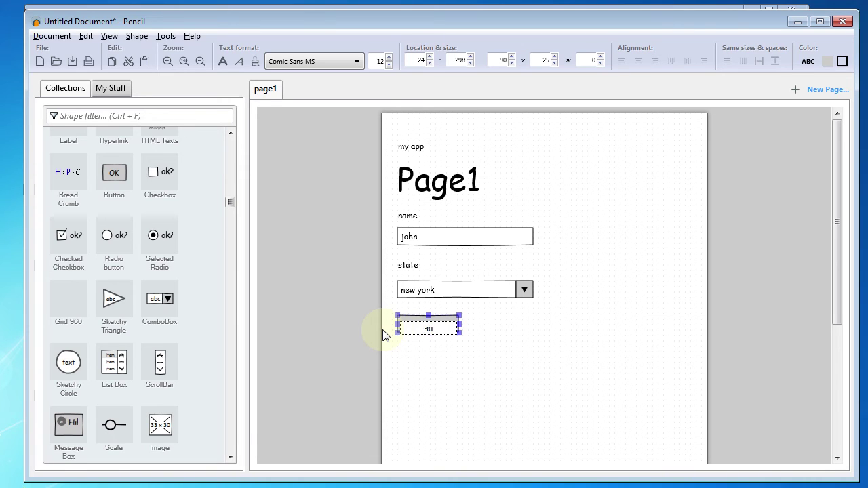
{"action": "type", "text": "bmit"}
{"action": "key", "text": "Return"}
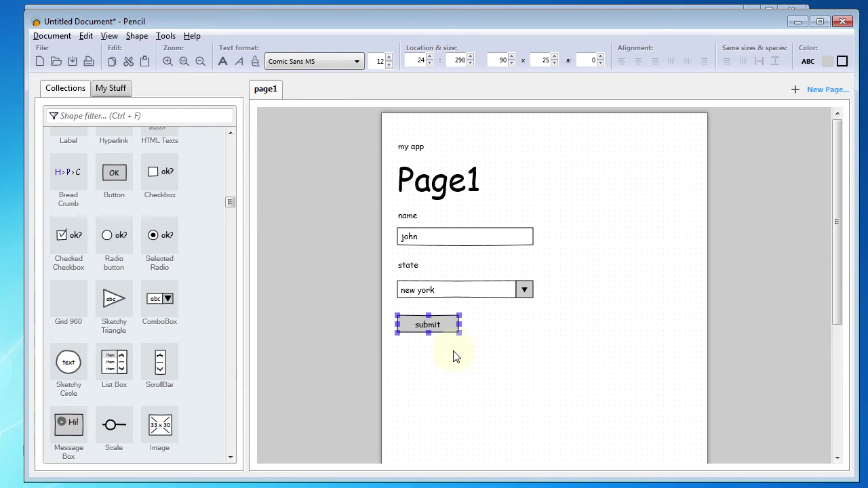
{"action": "left_click", "coordinate": [478, 370]}
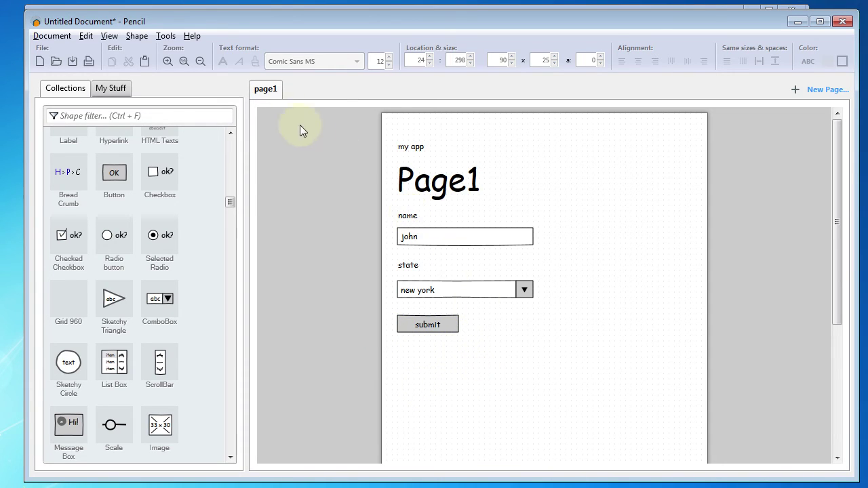
Step: Duplicate page1 and retitle the copy 'page2' in its Properties
{"action": "right_click", "coordinate": [269, 94]}
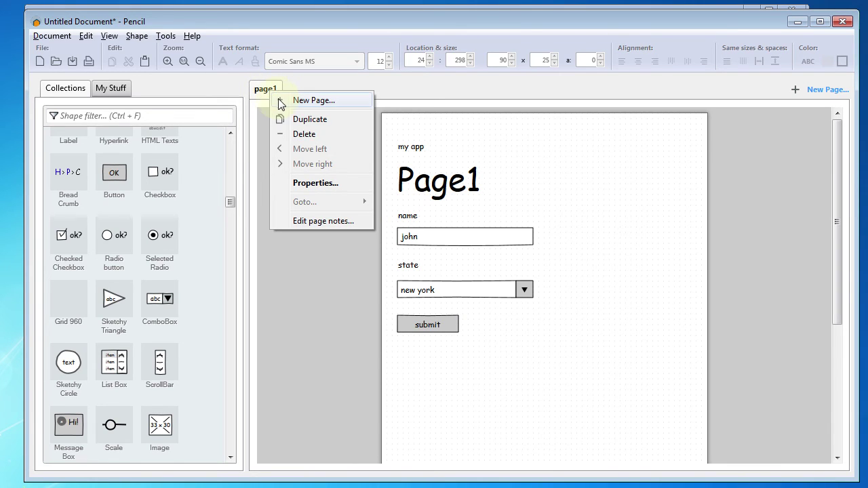
{"action": "left_click", "coordinate": [301, 121]}
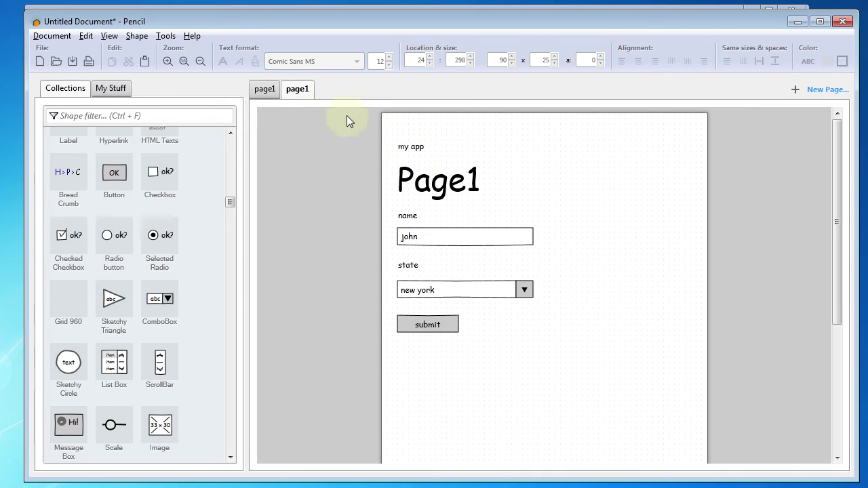
{"action": "right_click", "coordinate": [298, 94]}
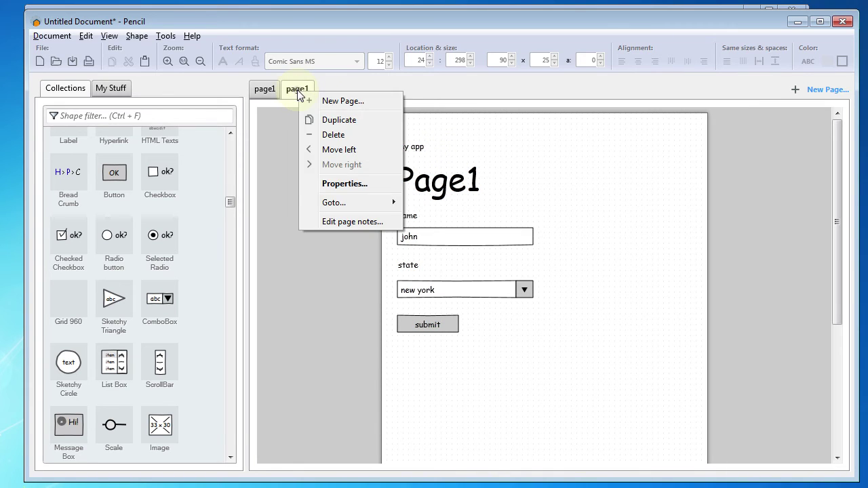
{"action": "left_click", "coordinate": [344, 184]}
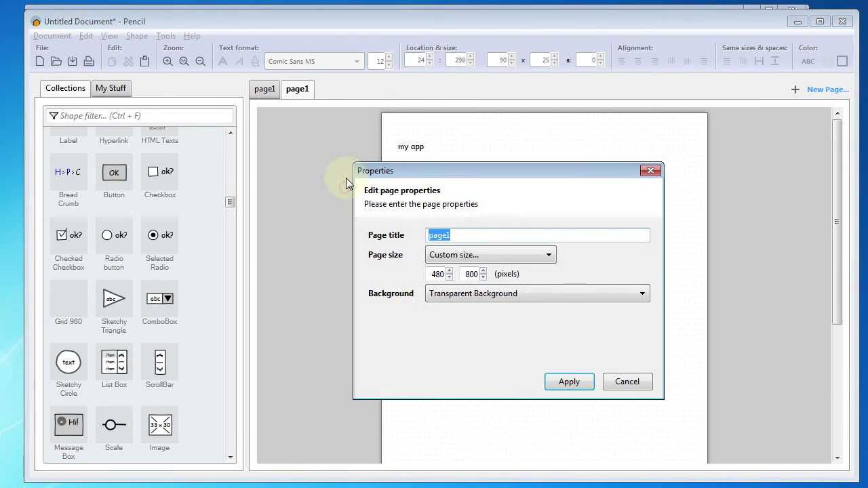
{"action": "left_click", "coordinate": [467, 235]}
{"action": "key", "text": "BackSpace"}
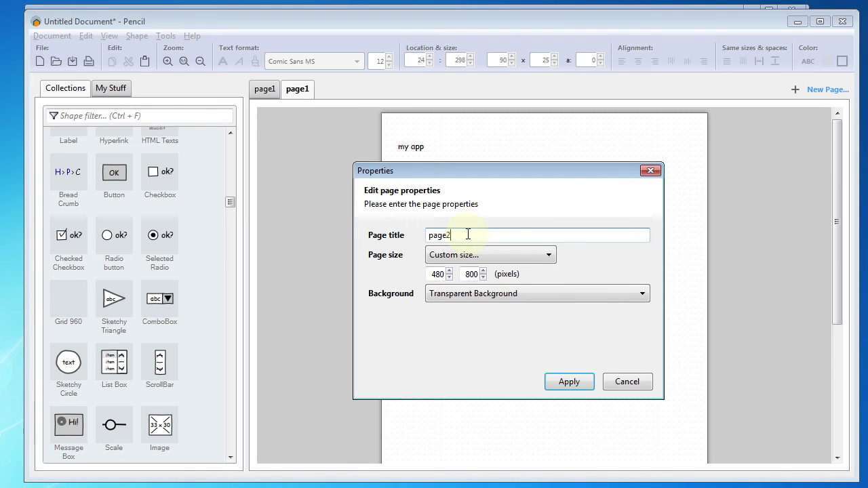
{"action": "left_click", "coordinate": [575, 381]}
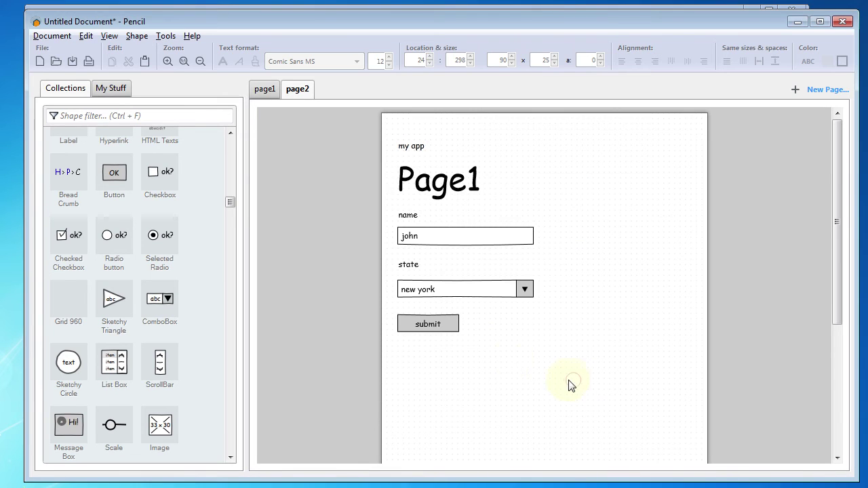
Step: Change page2's heading text from 'Page1' to 'Page2'
{"action": "left_click", "coordinate": [439, 190]}
{"action": "double_click", "coordinate": [440, 190]}
{"action": "left_click", "coordinate": [505, 204]}
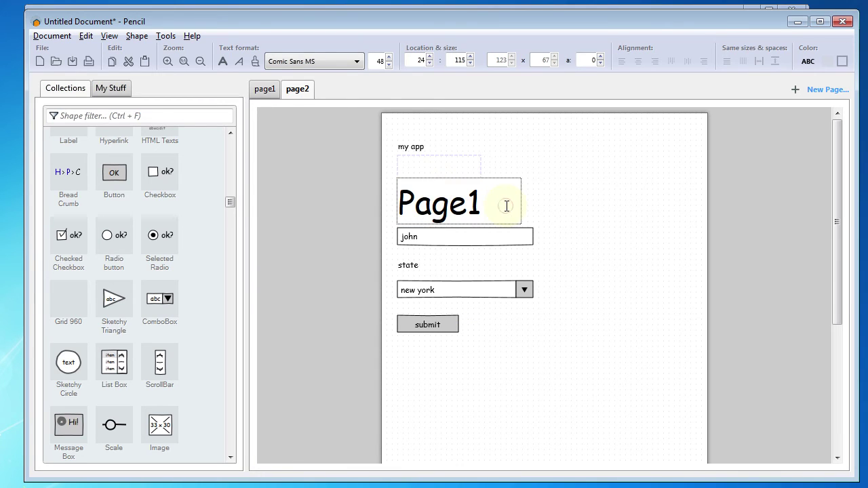
{"action": "key", "text": "BackSpace"}
{"action": "type", "text": "2"}
{"action": "key", "text": "Return"}
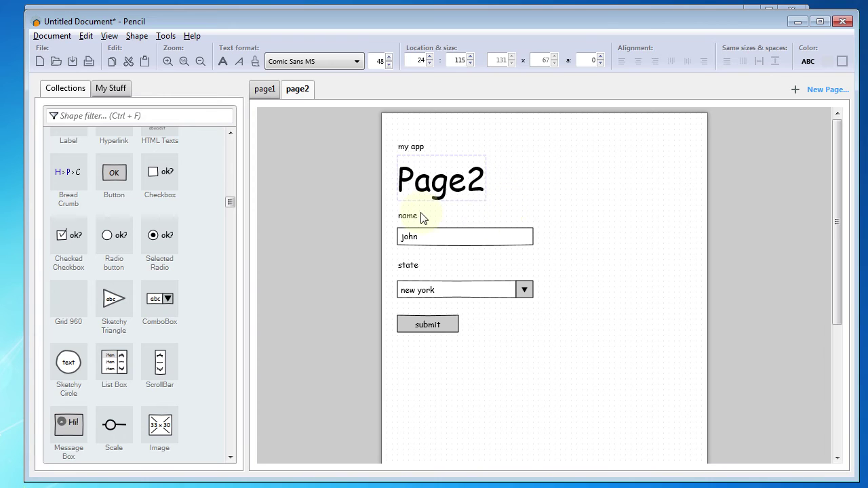
Step: Delete the name text box, state label, new york combo box and submit button
{"action": "left_click", "coordinate": [431, 237]}
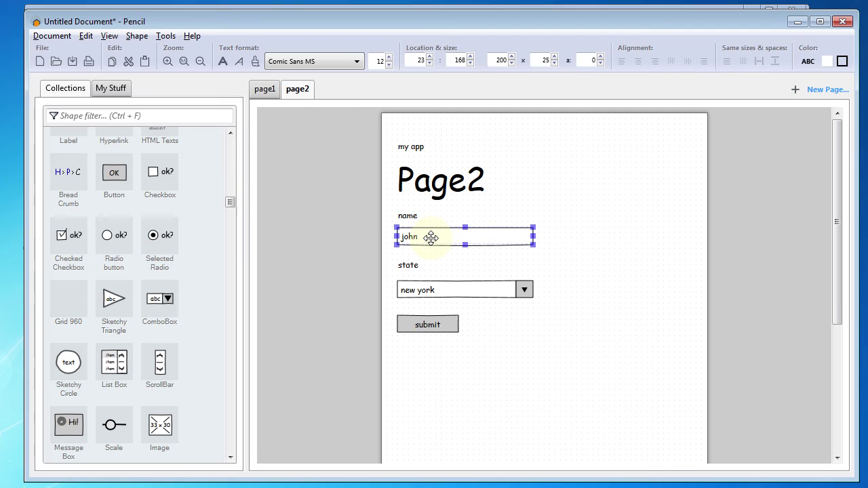
{"action": "key", "text": "Delete"}
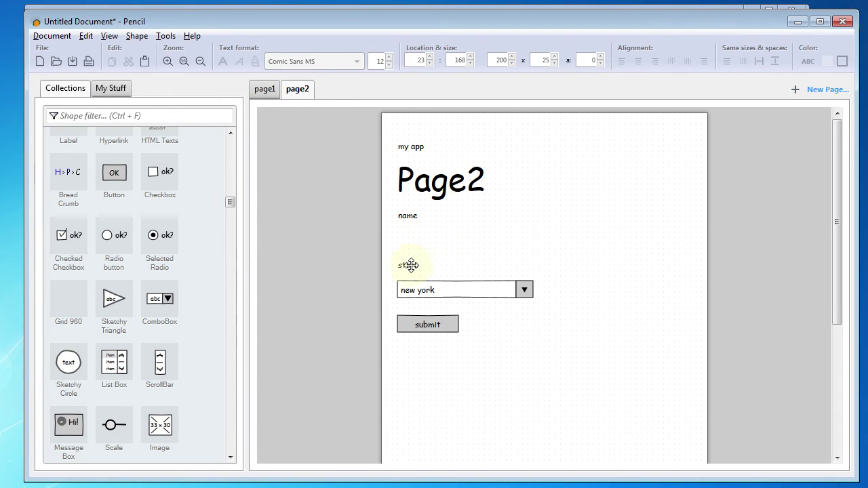
{"action": "left_click", "coordinate": [409, 266]}
{"action": "key", "text": "Delete"}
{"action": "left_click", "coordinate": [416, 287]}
{"action": "key", "text": "Delete"}
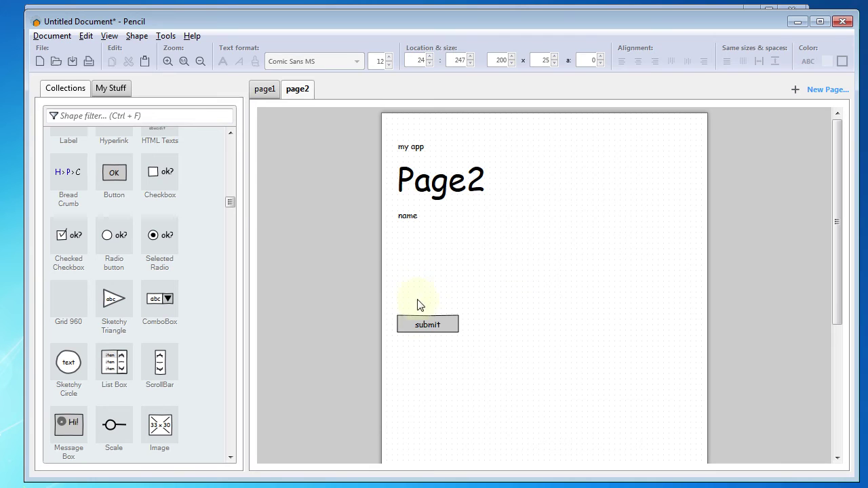
{"action": "left_click", "coordinate": [419, 321]}
{"action": "key", "text": "Delete"}
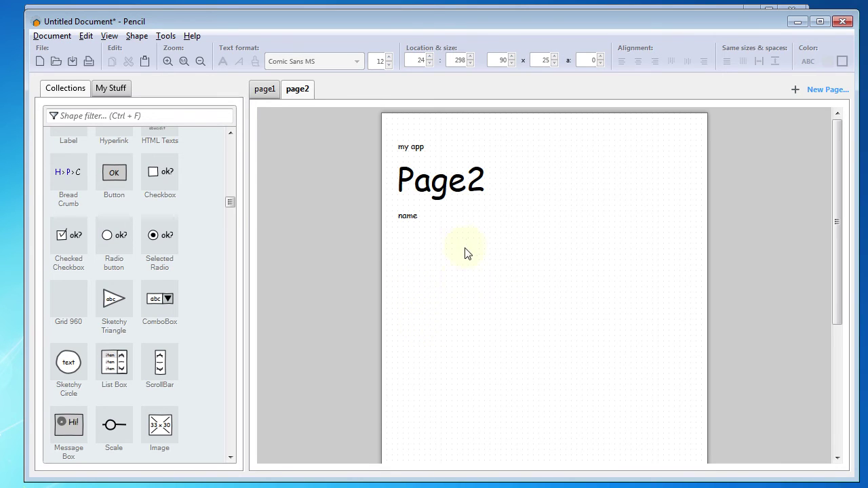
Step: Change the 'name' label's text to 'you made it'
{"action": "double_click", "coordinate": [407, 217]}
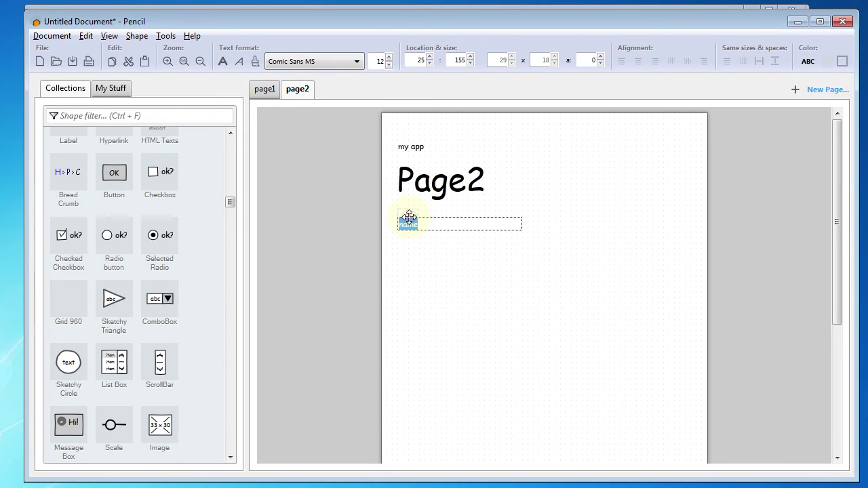
{"action": "type", "text": "you made it"}
{"action": "key", "text": "Return"}
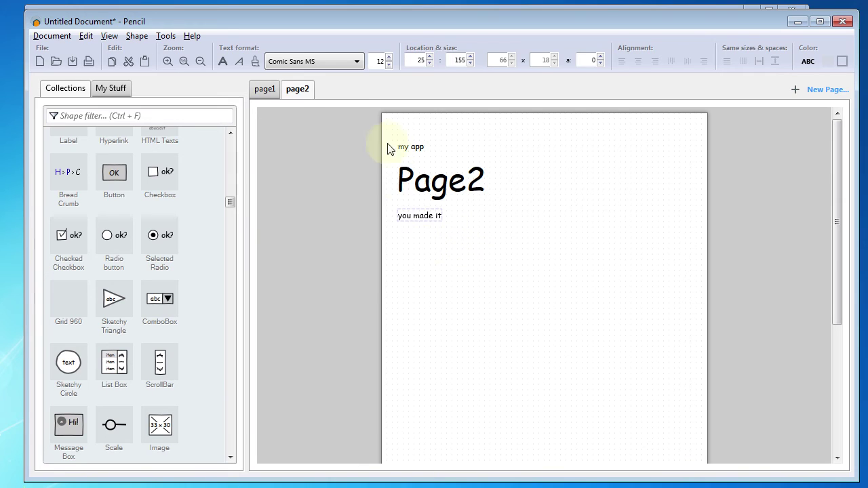
Step: On page1, set the submit button's Link to target to page2, then deselect it
{"action": "left_click", "coordinate": [265, 90]}
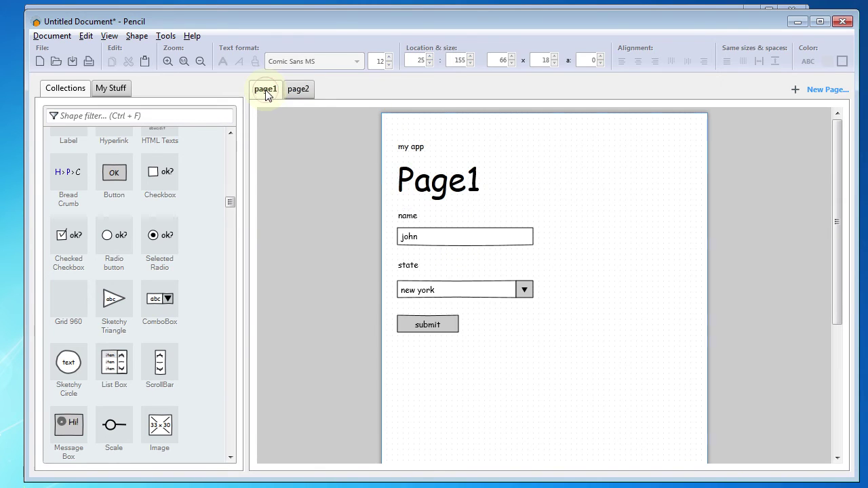
{"action": "right_click", "coordinate": [443, 323]}
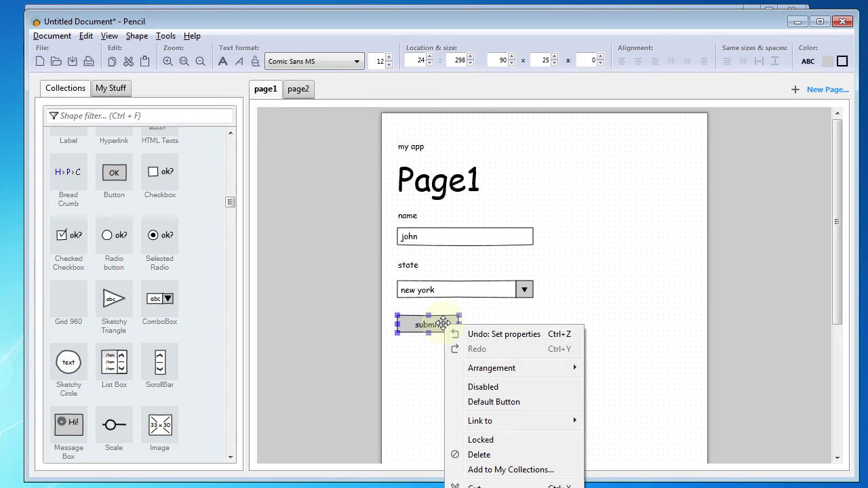
{"action": "mouse_move", "coordinate": [486, 426]}
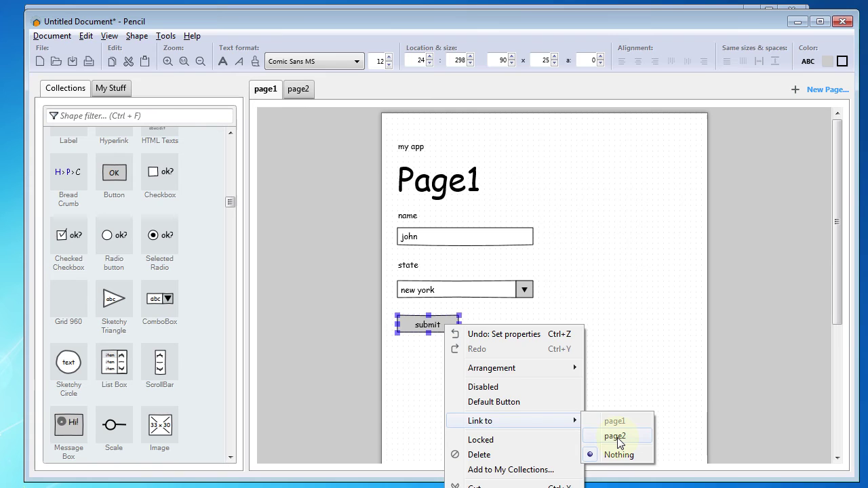
{"action": "left_click", "coordinate": [607, 437]}
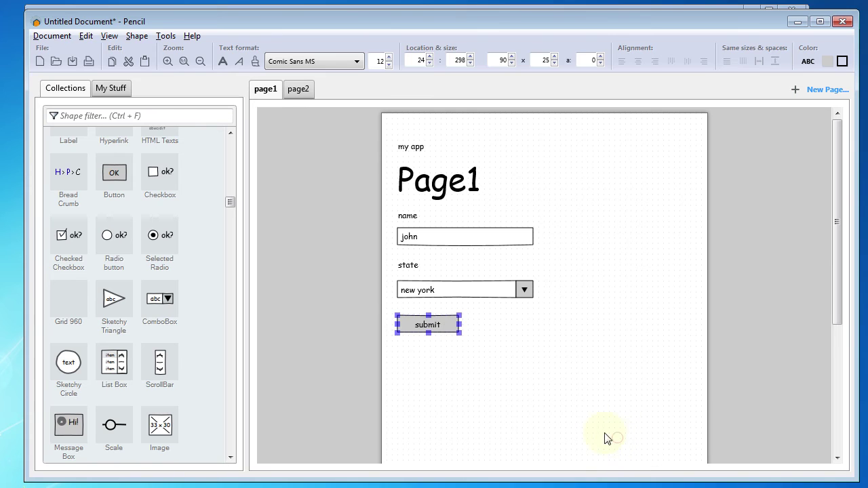
{"action": "left_click", "coordinate": [460, 374]}
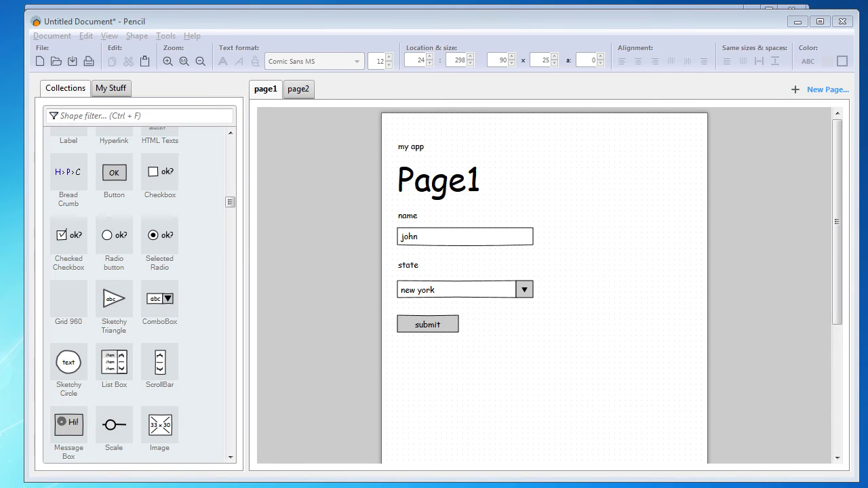
{"action": "left_click", "coordinate": [335, 264]}
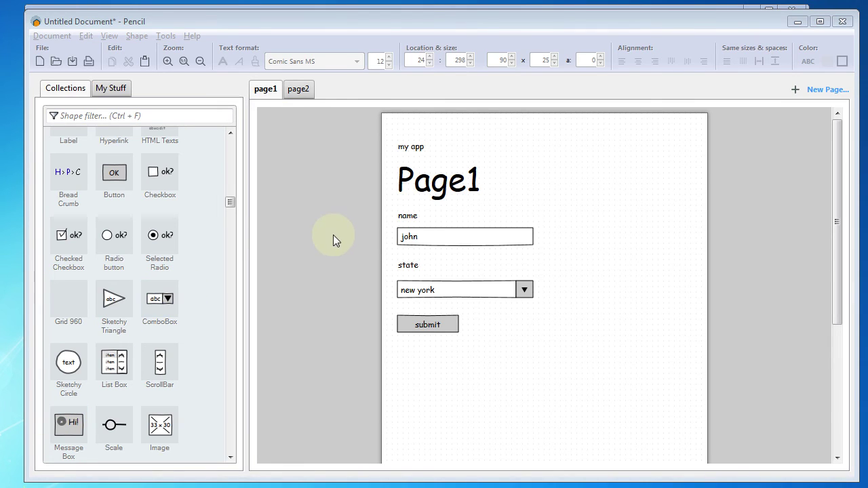
Step: Save the mockup over the existing demo.ep in the mockups folder, confirming the replacement
{"action": "left_click", "coordinate": [59, 37]}
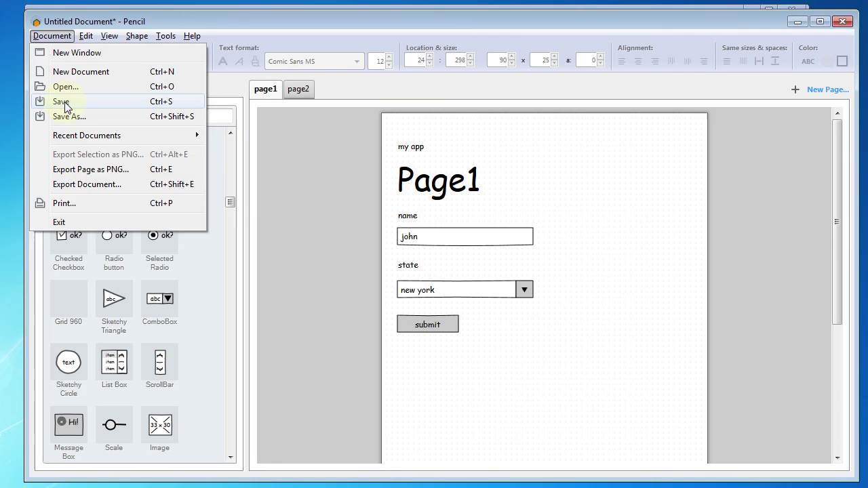
{"action": "left_click", "coordinate": [67, 102]}
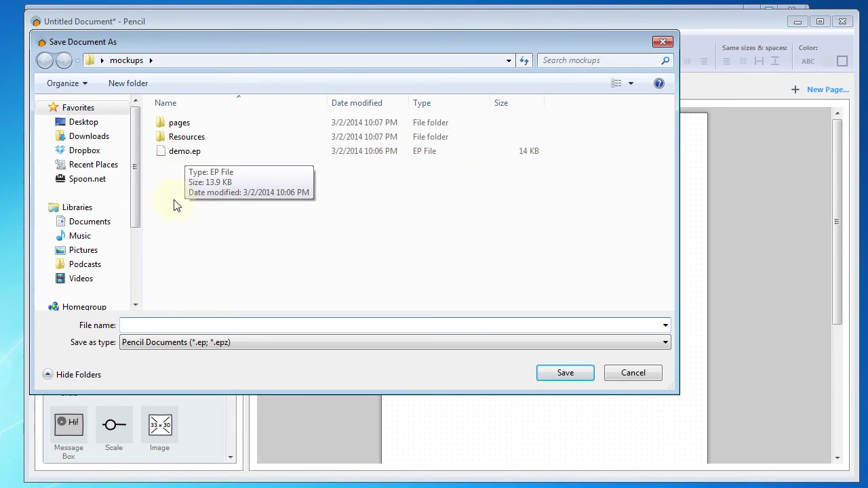
{"action": "left_click", "coordinate": [184, 152]}
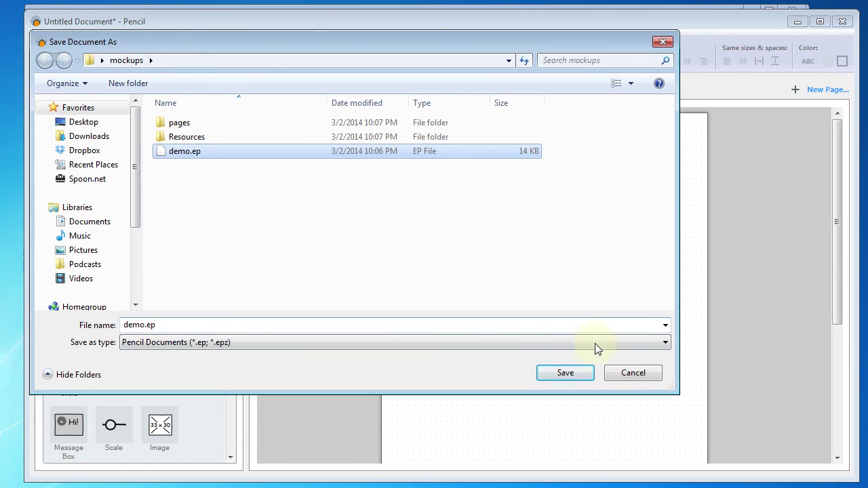
{"action": "left_click", "coordinate": [565, 374]}
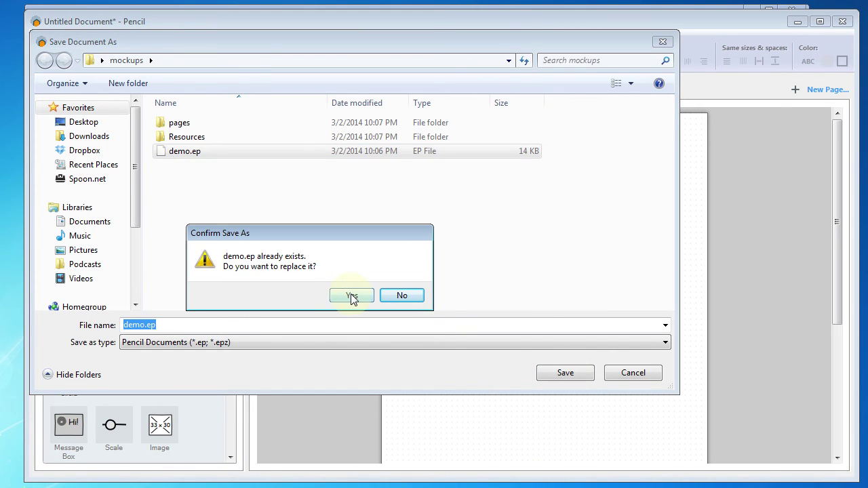
{"action": "left_click", "coordinate": [352, 297]}
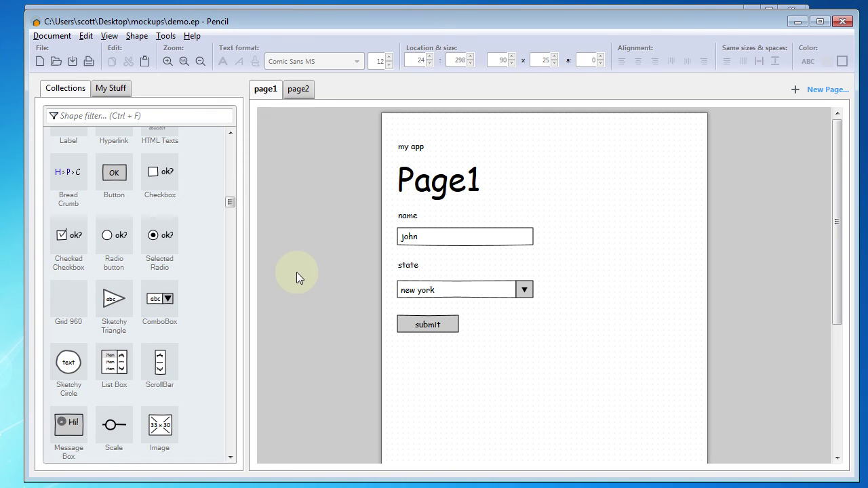
Step: Export all pages of the document in Single web page format to the mockups folder
{"action": "left_click", "coordinate": [55, 38]}
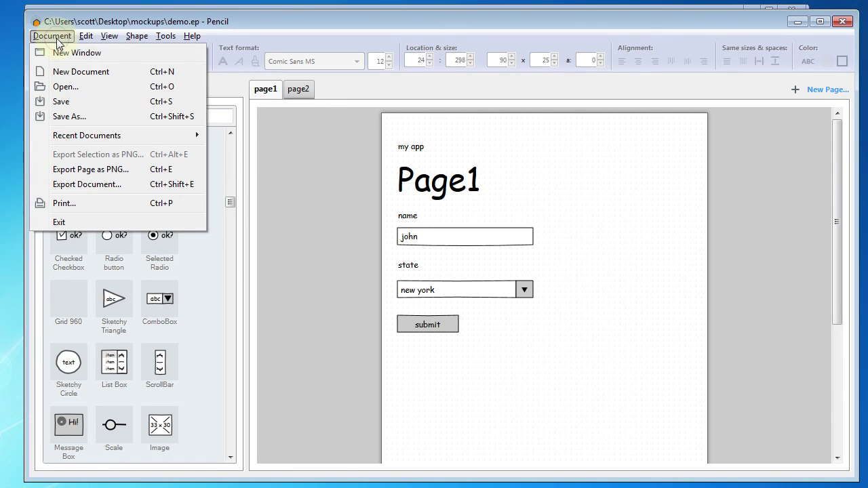
{"action": "left_click", "coordinate": [86, 185]}
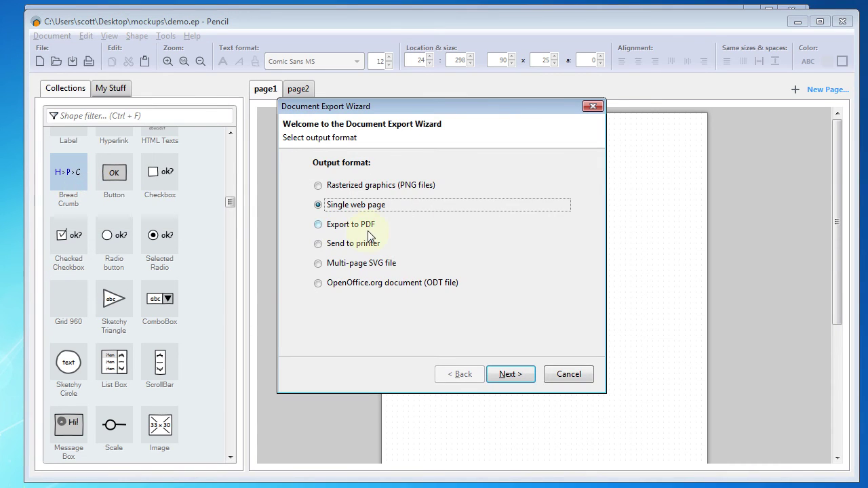
{"action": "left_click", "coordinate": [521, 381]}
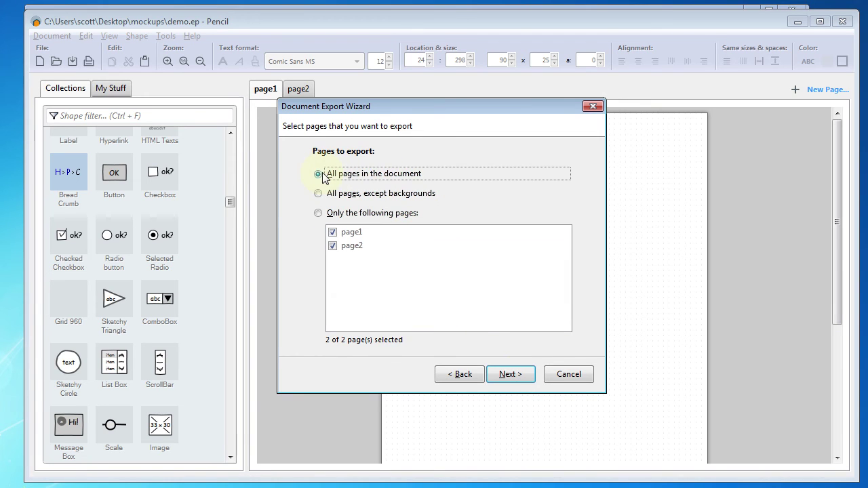
{"action": "left_click", "coordinate": [509, 376]}
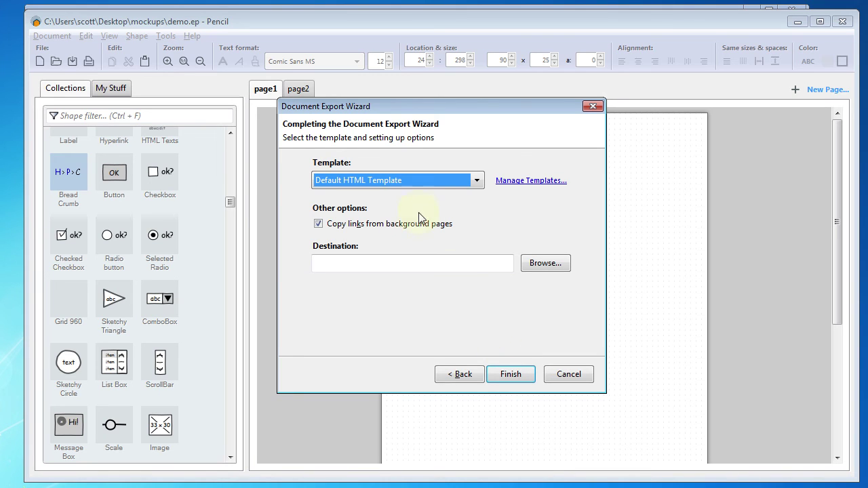
{"action": "left_click", "coordinate": [546, 267]}
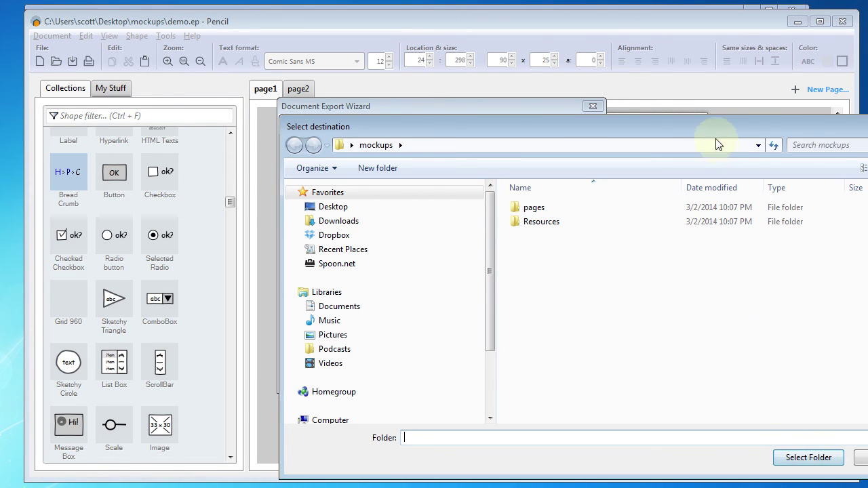
{"action": "left_click_drag", "start_coordinate": [692, 130], "coordinate": [524, 103]}
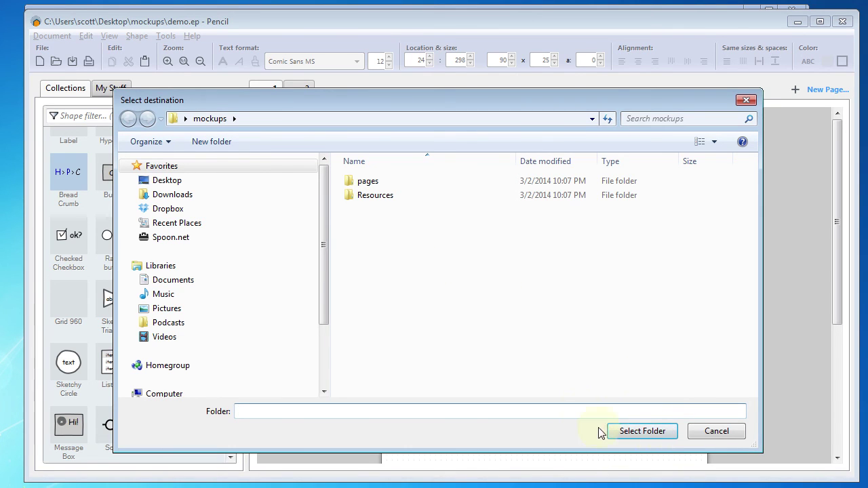
{"action": "left_click", "coordinate": [642, 431]}
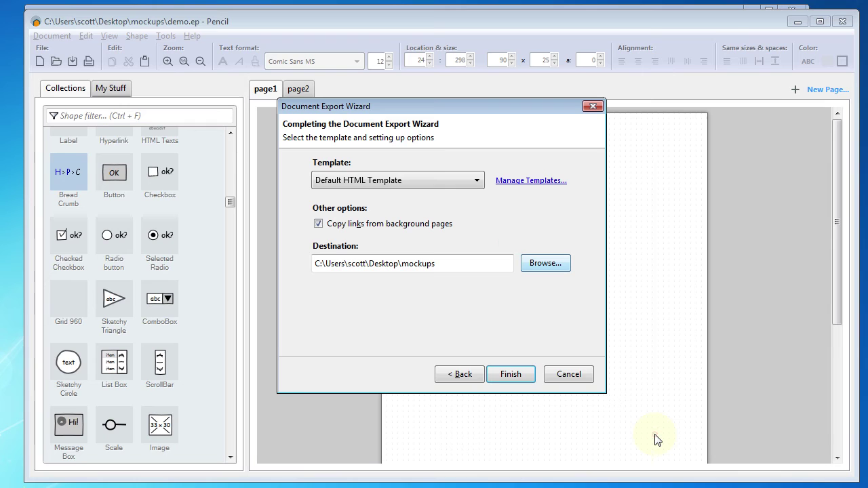
{"action": "left_click", "coordinate": [517, 377]}
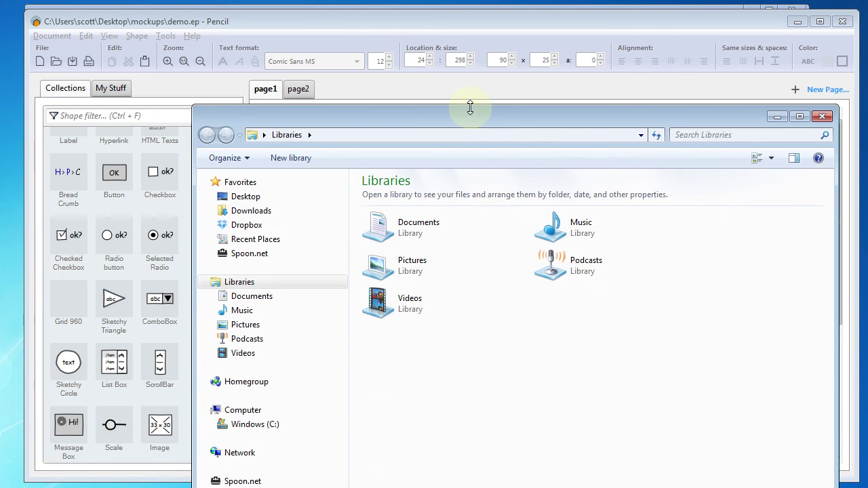
Step: Open index.html from the mockups folder on the Desktop so it displays in Chrome
{"action": "left_click_drag", "start_coordinate": [450, 120], "coordinate": [340, 23]}
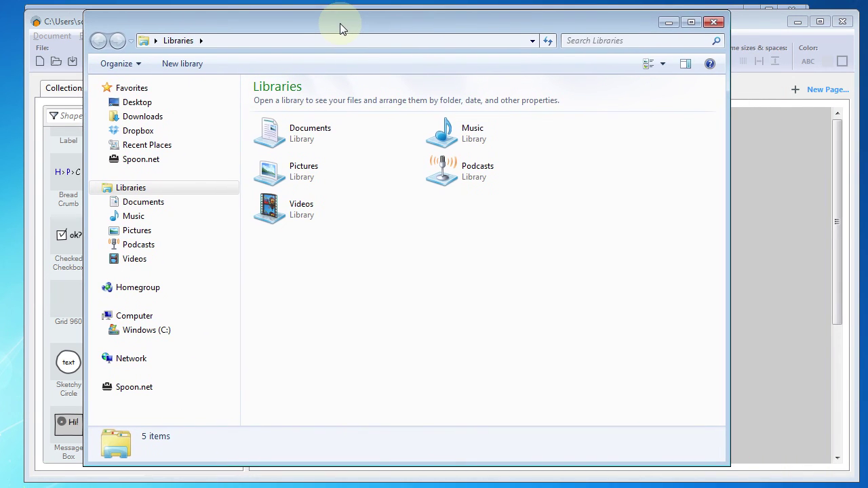
{"action": "left_click", "coordinate": [137, 104]}
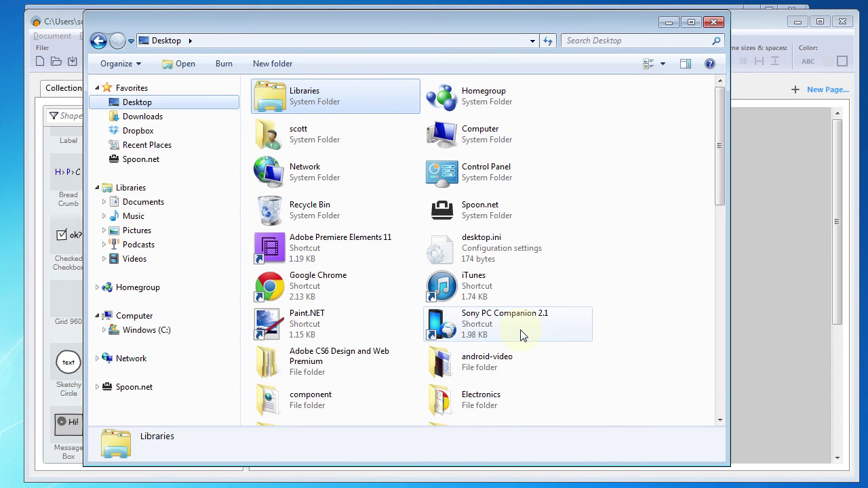
{"action": "left_click_drag", "start_coordinate": [716, 177], "coordinate": [714, 240]}
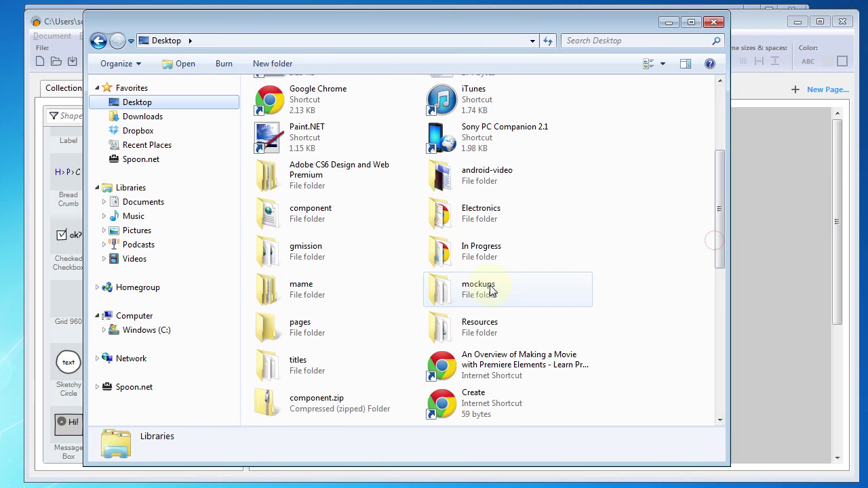
{"action": "double_click", "coordinate": [478, 288]}
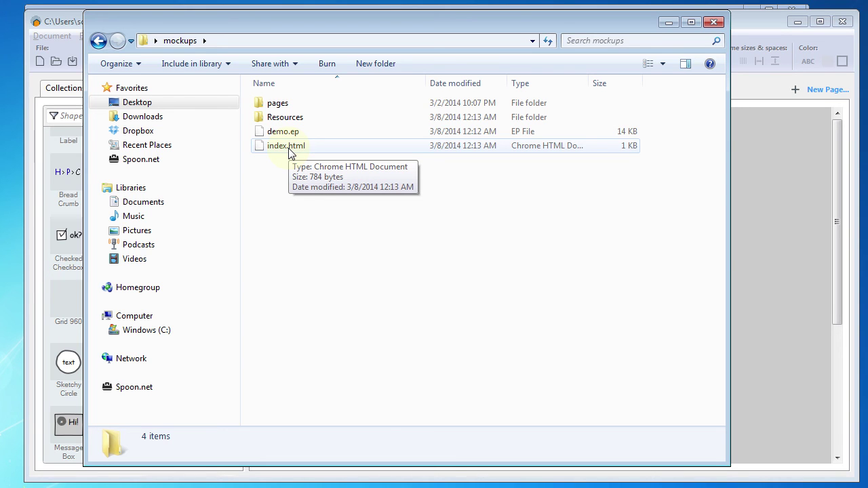
{"action": "double_click", "coordinate": [288, 148]}
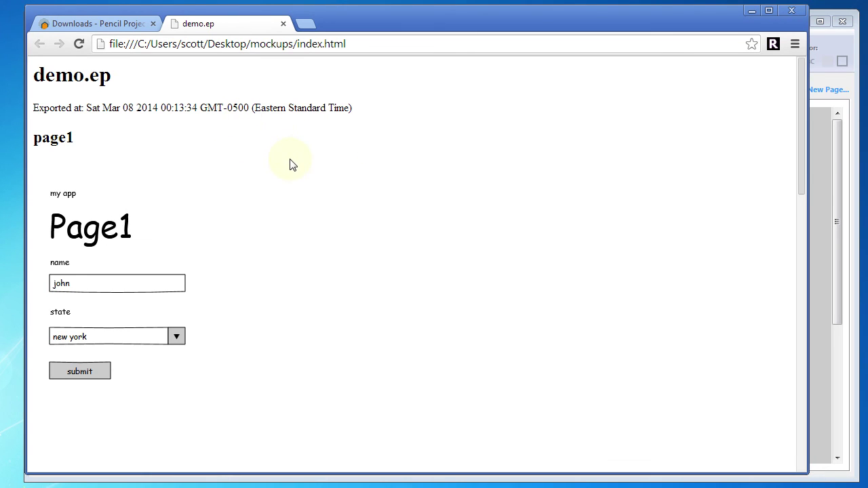
{"action": "scroll", "coordinate": [384, 183], "scroll_direction": "down", "scroll_amount": 3}
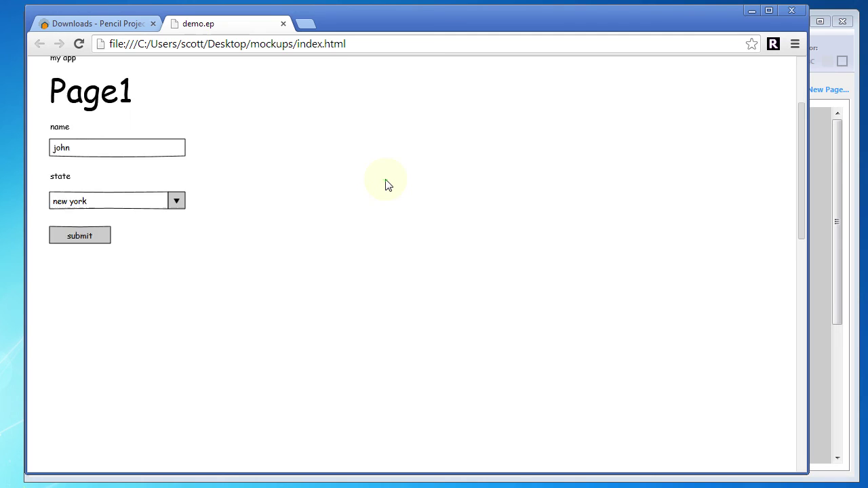
{"action": "scroll", "coordinate": [385, 184], "scroll_direction": "up", "scroll_amount": 3}
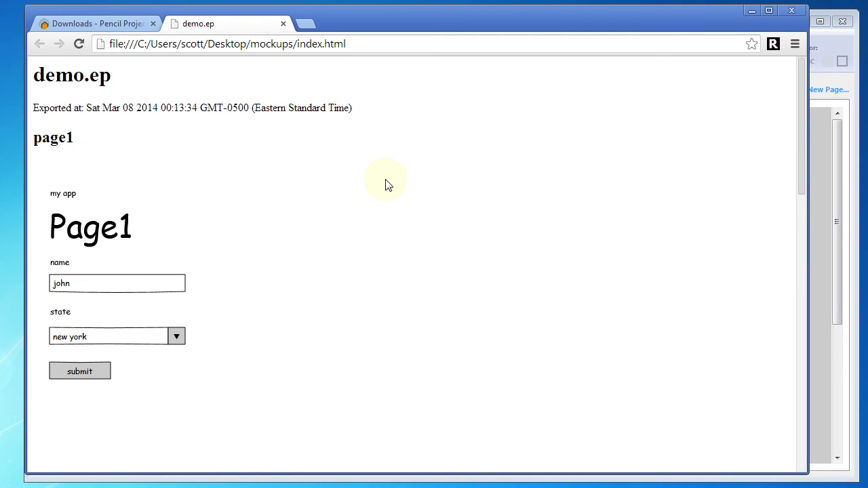
{"action": "scroll", "coordinate": [384, 184], "scroll_direction": "down", "scroll_amount": 10}
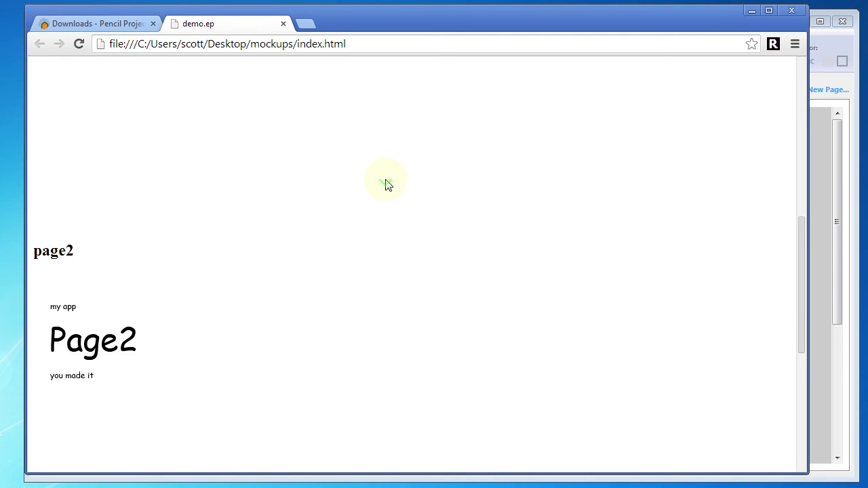
{"action": "scroll", "coordinate": [385, 184], "scroll_direction": "up", "scroll_amount": 8}
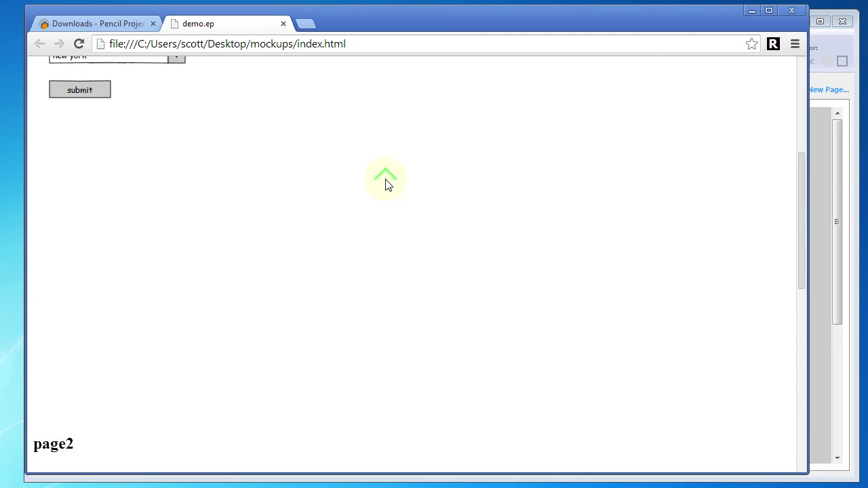
{"action": "scroll", "coordinate": [385, 183], "scroll_direction": "up", "scroll_amount": 2}
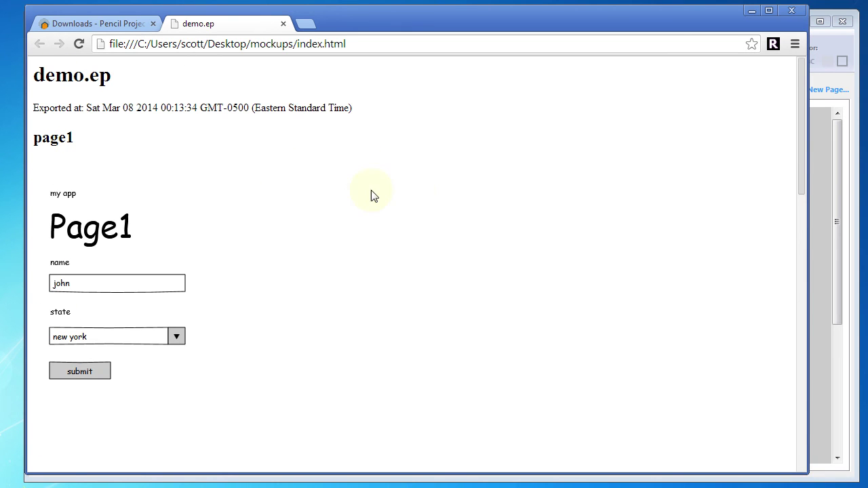
{"action": "scroll", "coordinate": [417, 196], "scroll_direction": "down", "scroll_amount": 8}
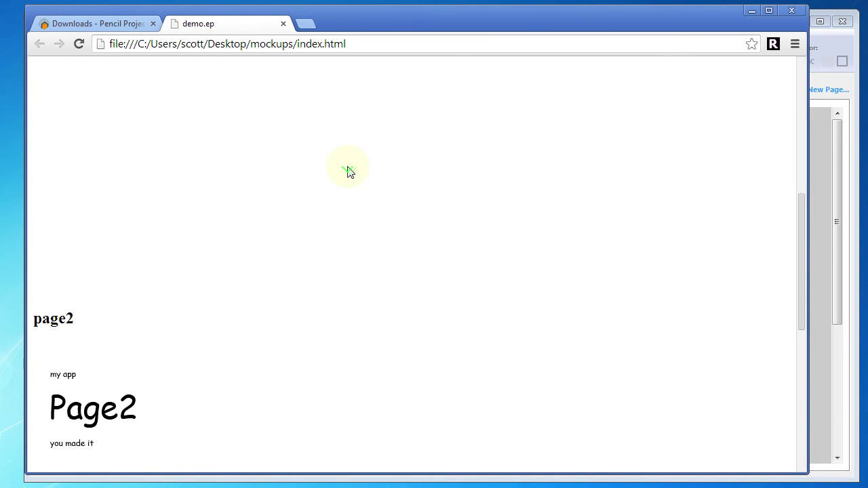
{"action": "scroll", "coordinate": [347, 171], "scroll_direction": "up", "scroll_amount": 8}
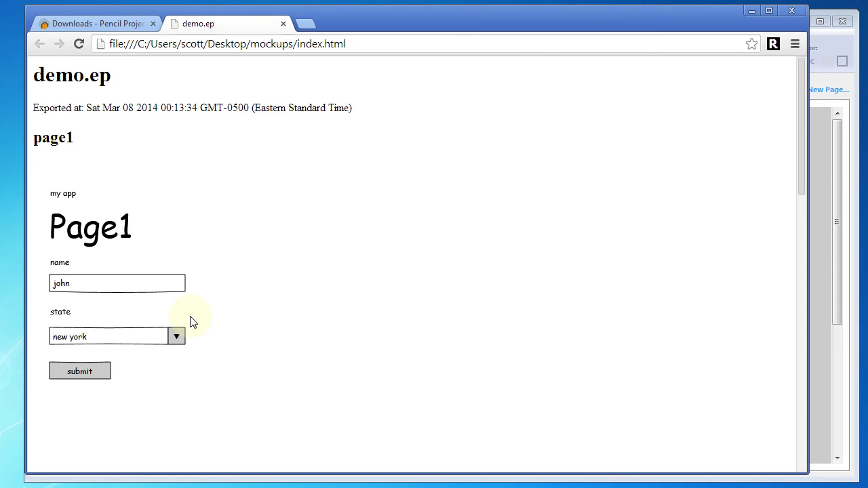
Step: Test the exported submit button's jump to the page2 section, then scroll back up
{"action": "left_click", "coordinate": [86, 375]}
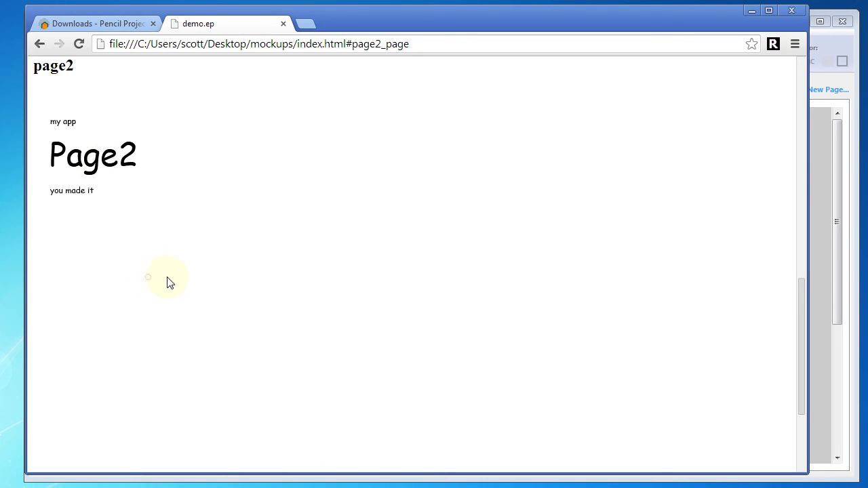
{"action": "scroll", "coordinate": [196, 281], "scroll_direction": "up", "scroll_amount": 10}
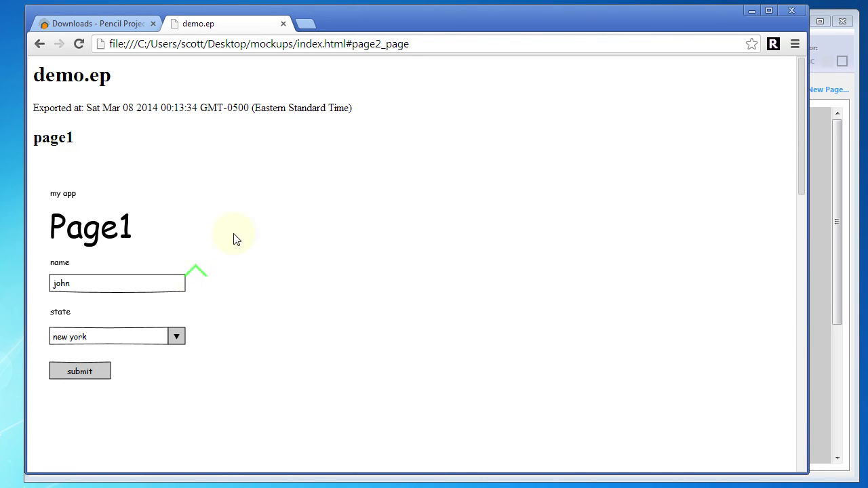